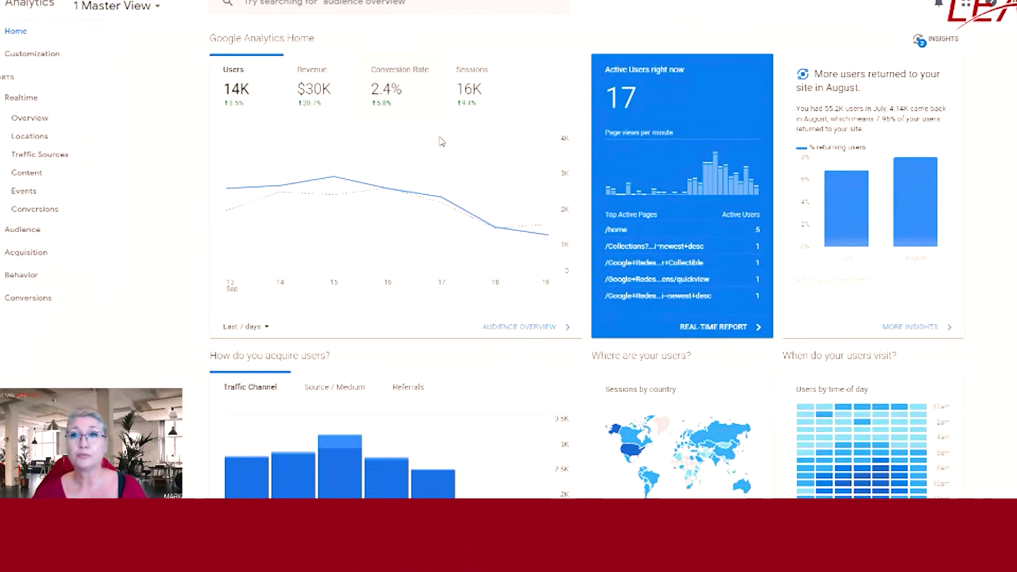
Review the Home overview cards, showing user acquisition by Source / Medium and examining the goal performance figures
scroll(594, 241, "down", 4)
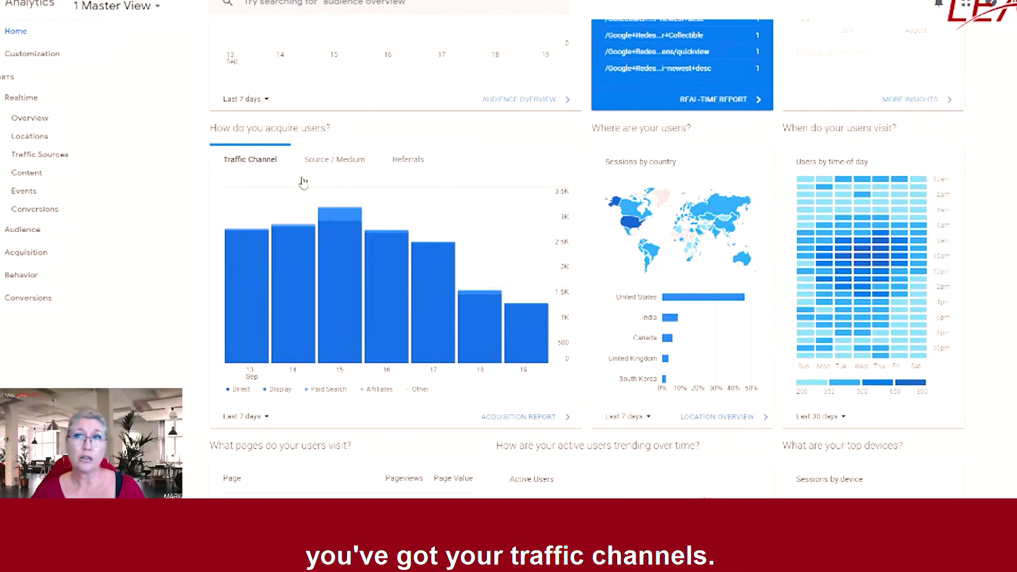
left_click(323, 162)
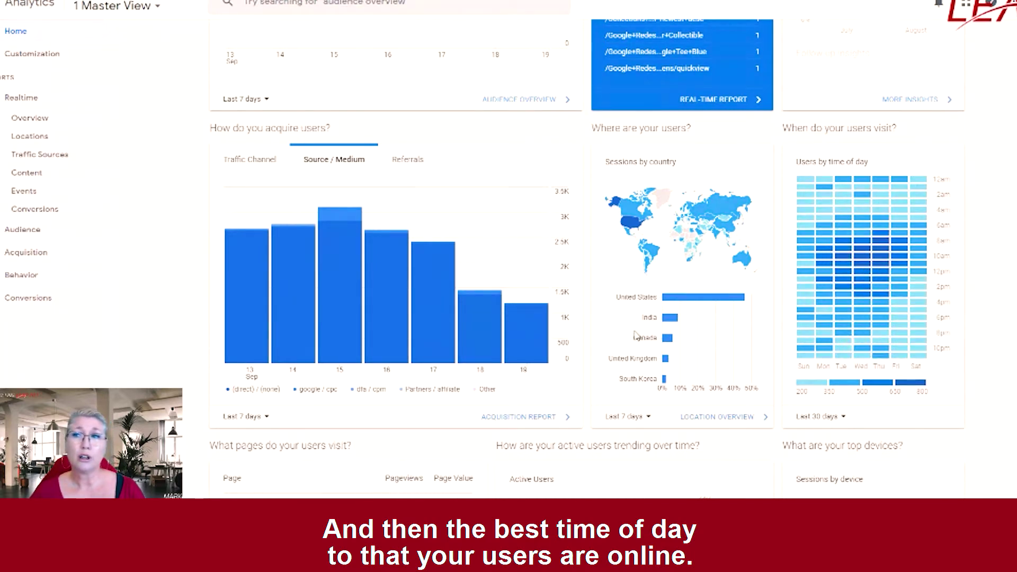
scroll(636, 337, "down", 3)
scroll(636, 337, "down", 5)
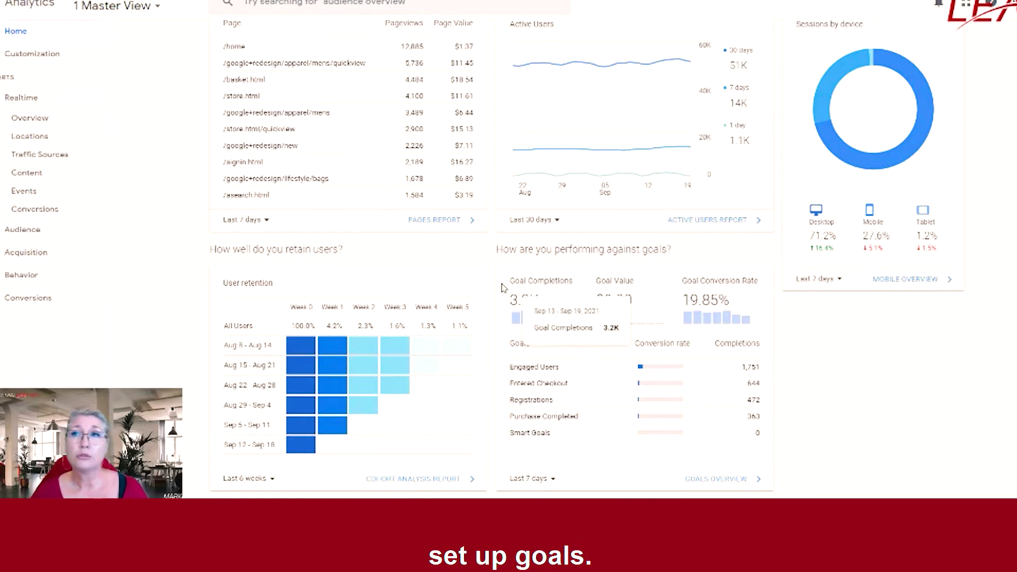
mouse_move(530, 317)
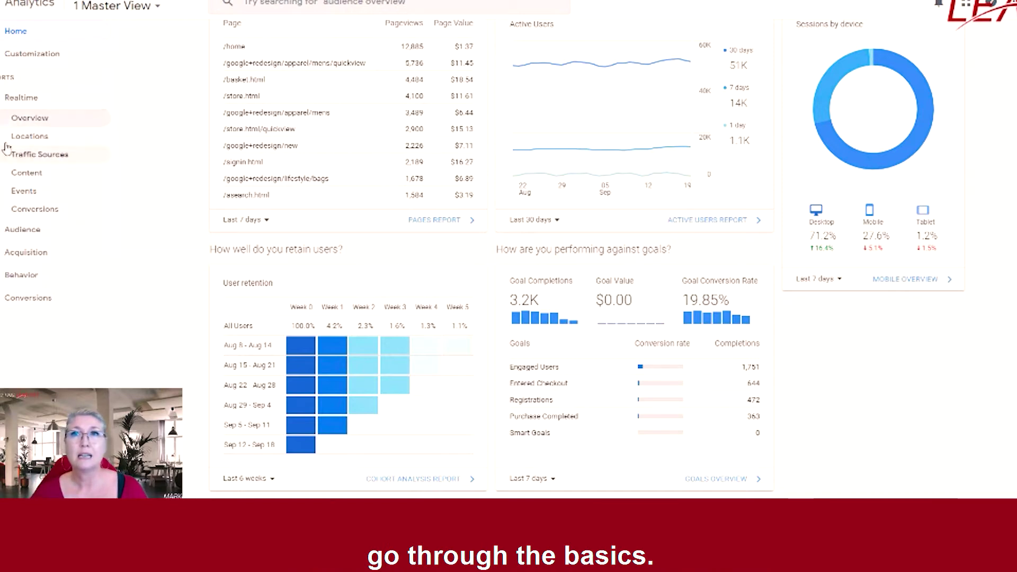
Open the Audience Overview report and examine its user, session and pageview metrics
left_click(8, 98)
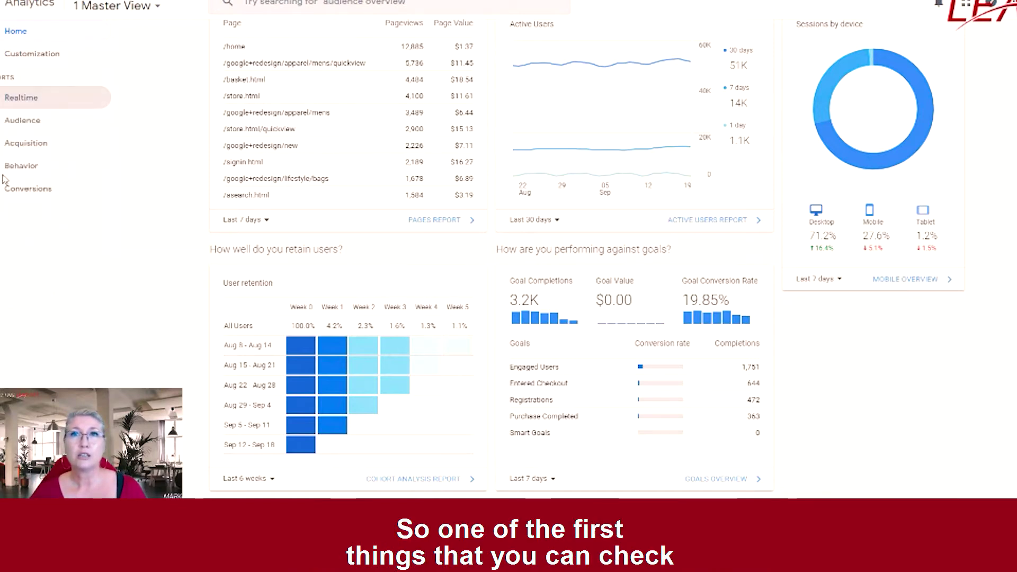
left_click(21, 121)
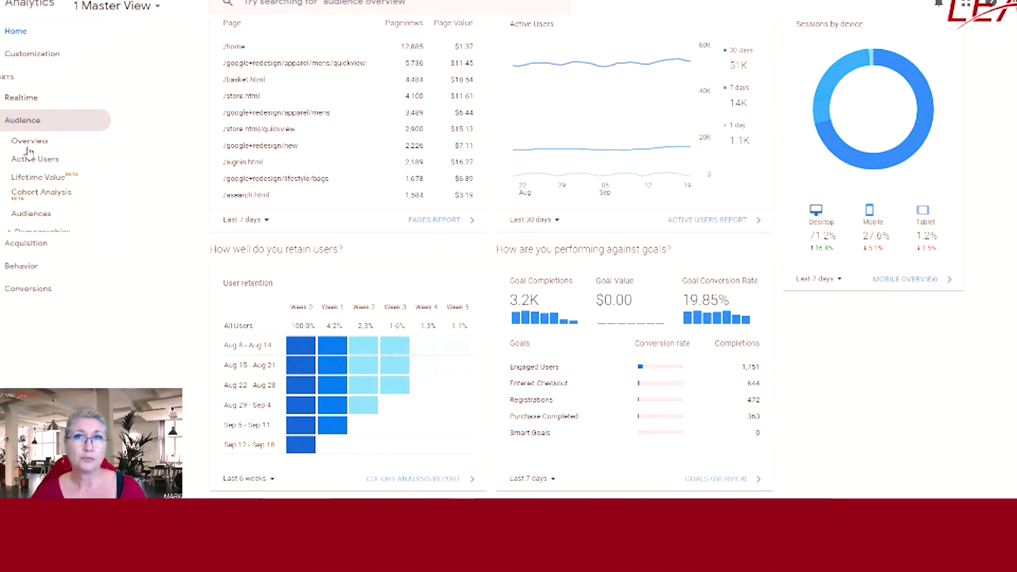
left_click(29, 144)
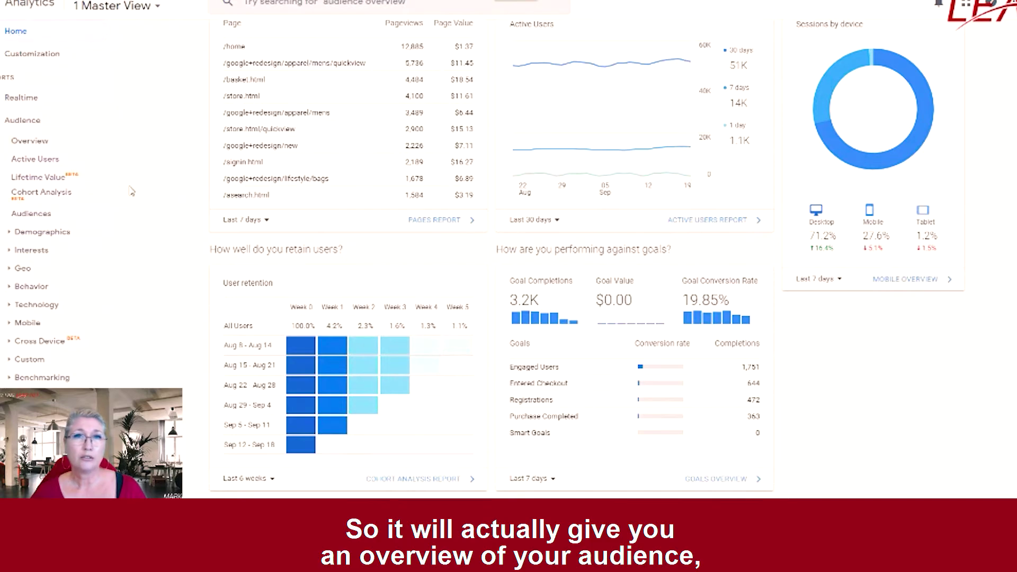
left_click(31, 142)
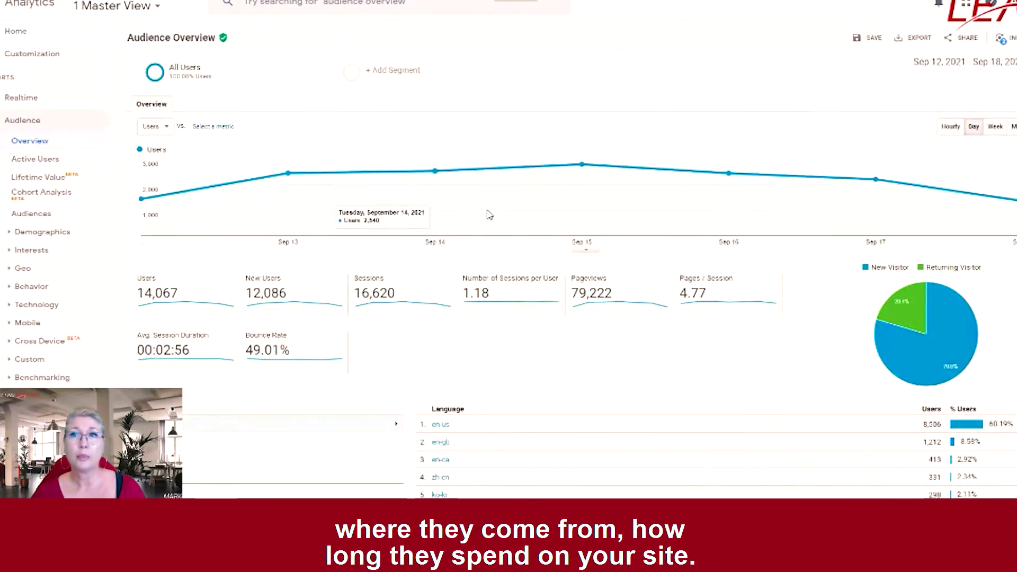
scroll(488, 215, "down", 1)
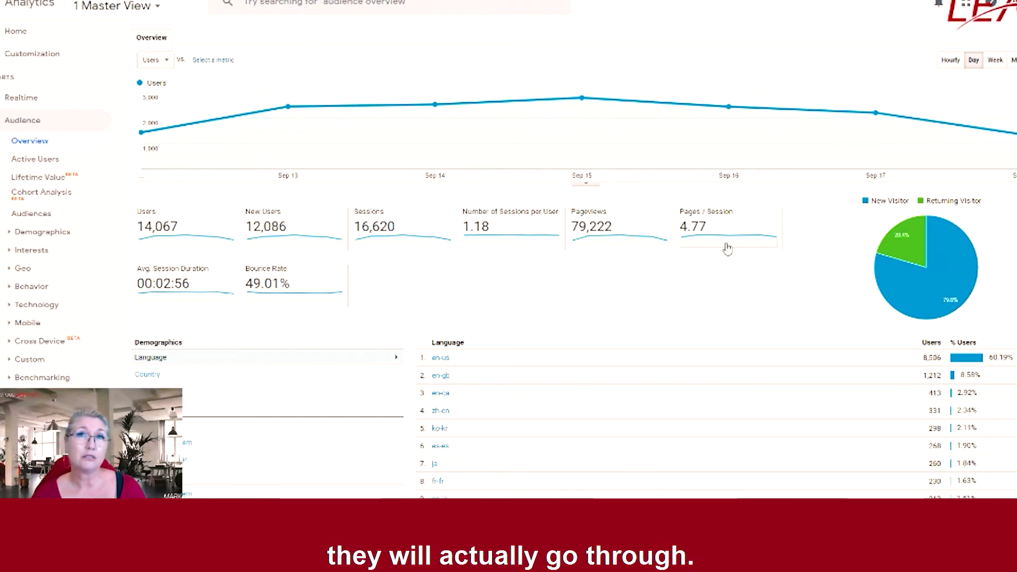
Open the Audiences report and the Demographics Overview to examine users' age and gender
left_click(30, 213)
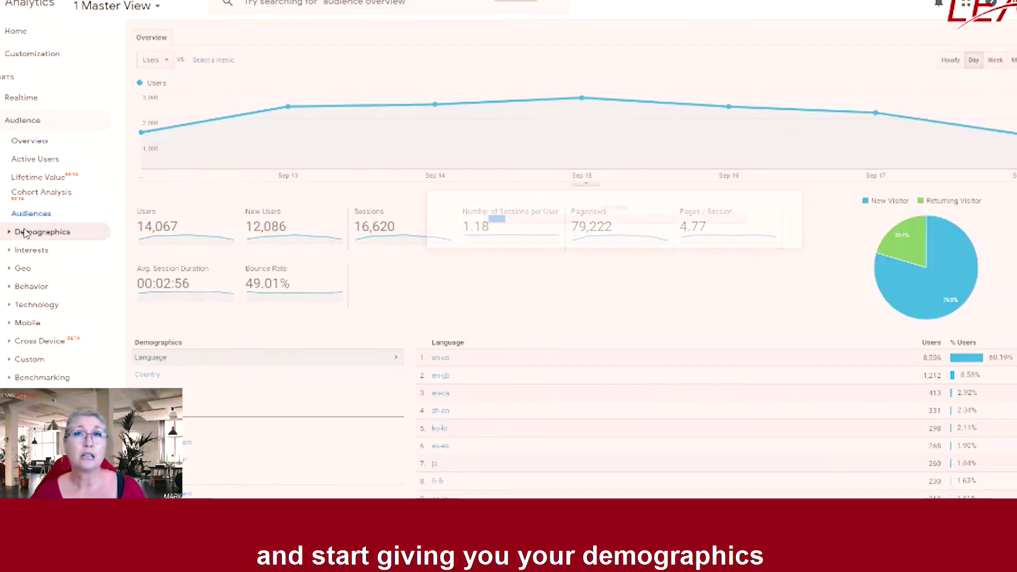
left_click(25, 233)
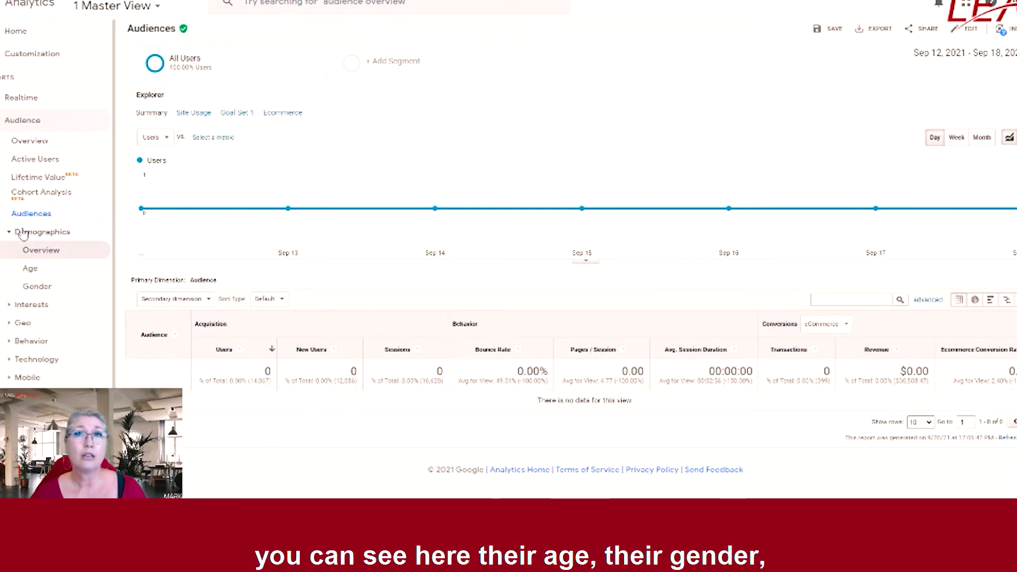
left_click(49, 249)
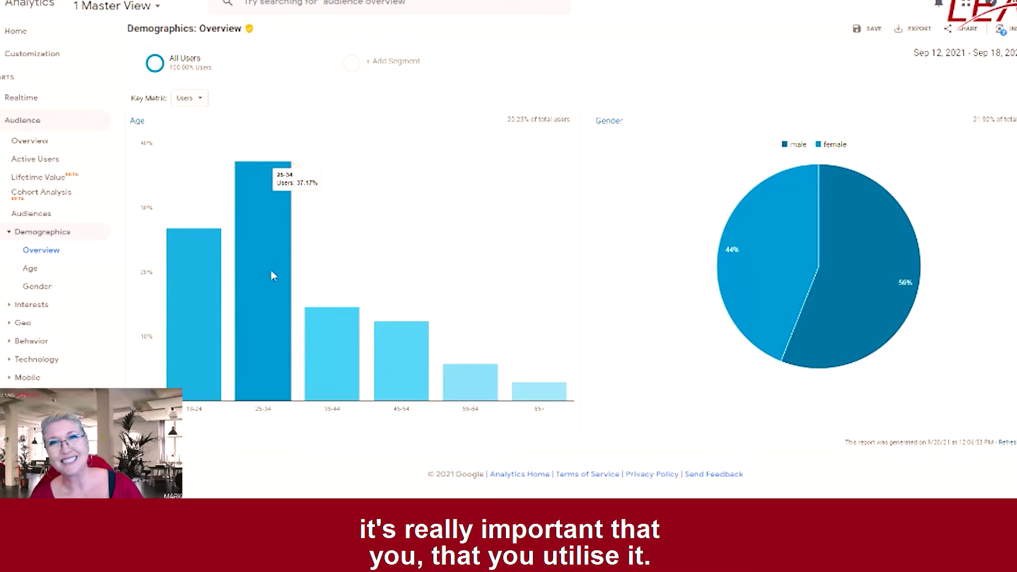
Open the Users Flow report under Audience and examine how visitors from each country move through the site's pages
left_click(46, 232)
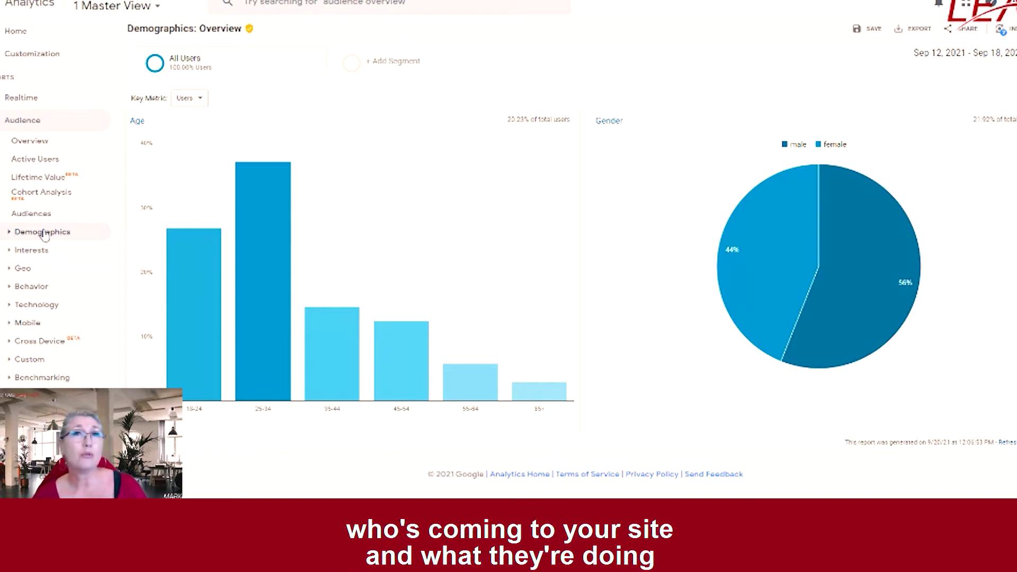
left_click(32, 287)
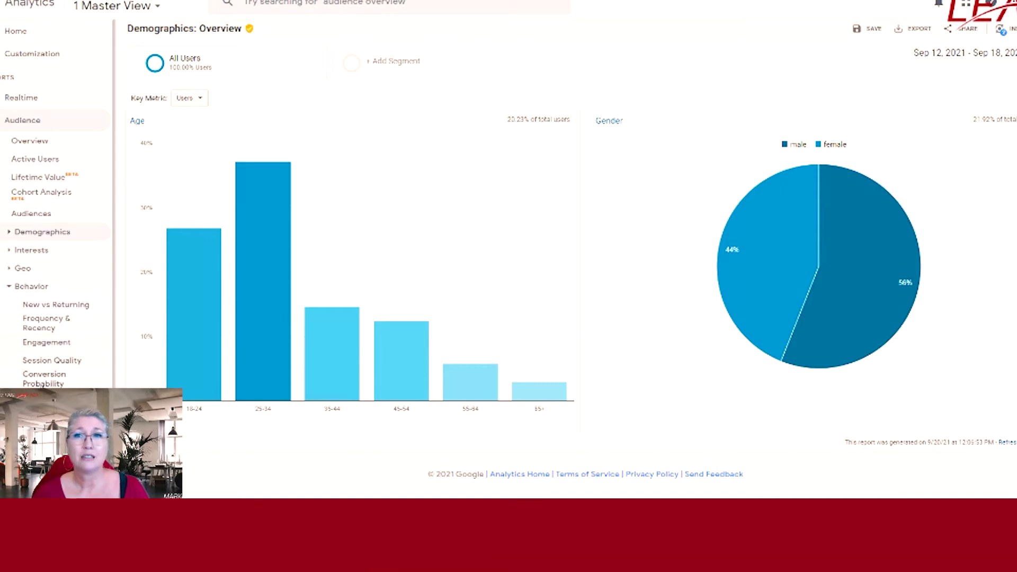
left_click(33, 289)
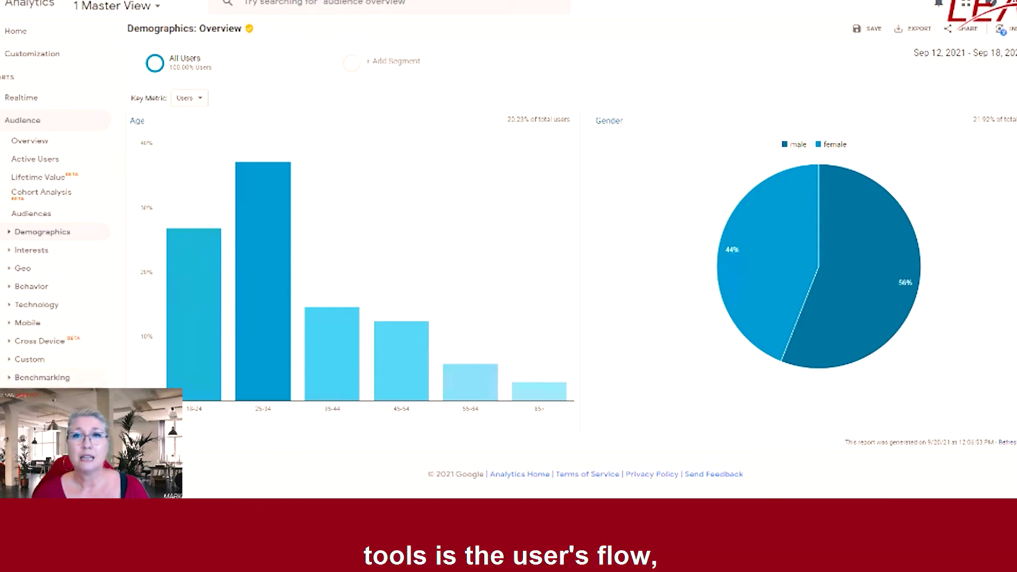
left_click(29, 396)
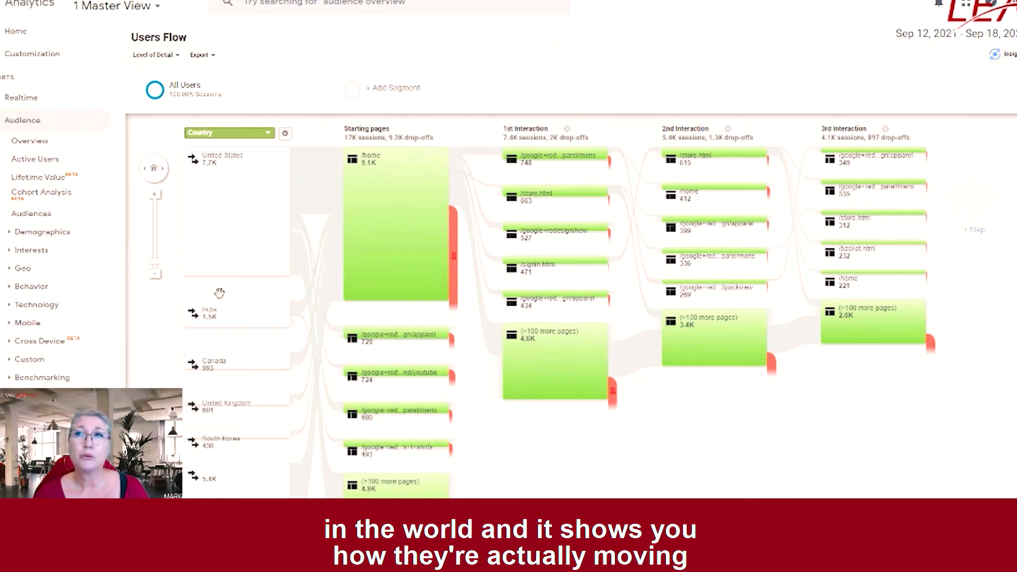
mouse_move(410, 222)
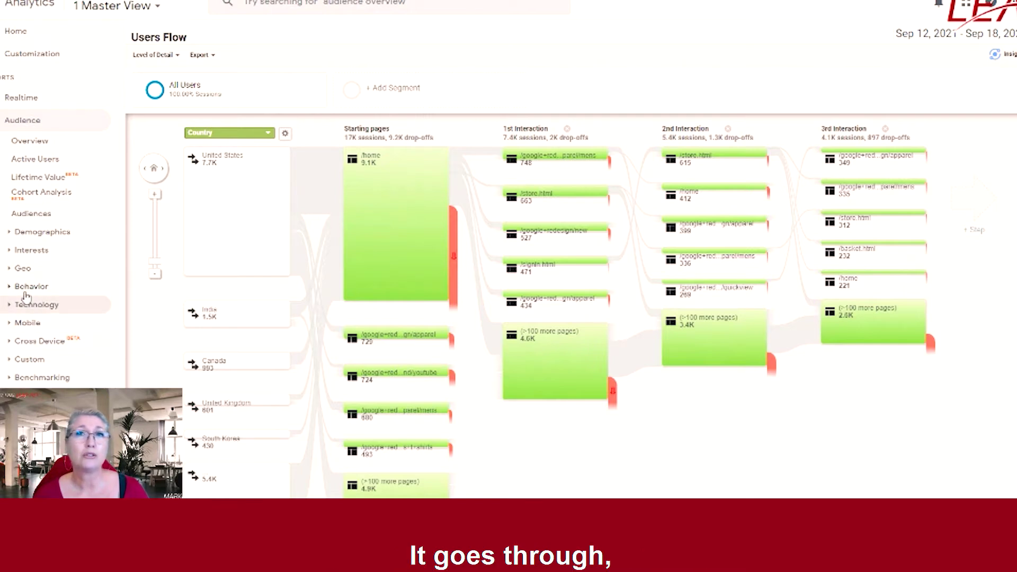
Show the Interests report group under Audience and open the Acquisition Overview report
left_click(10, 251)
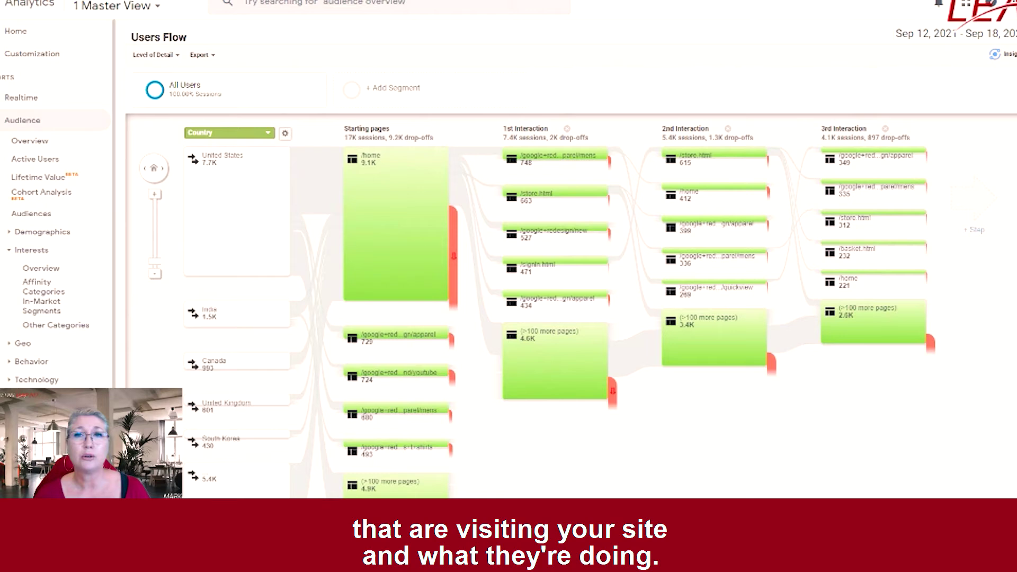
scroll(42, 239, "down", 4)
left_click(37, 200)
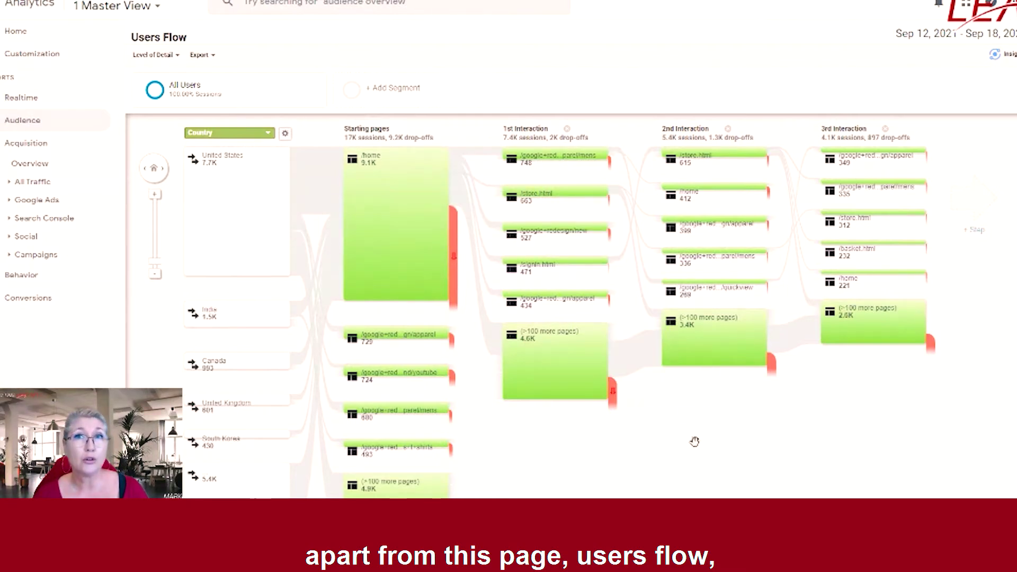
left_click(46, 160)
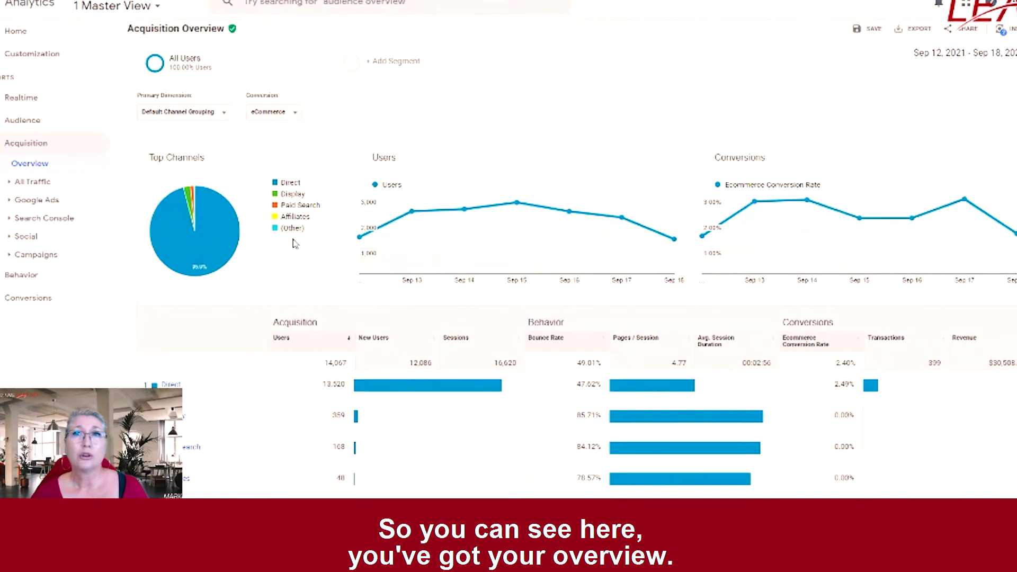
View the All Traffic reports by Channels and by Source/Medium, and open the Behavior Overview report
left_click(22, 183)
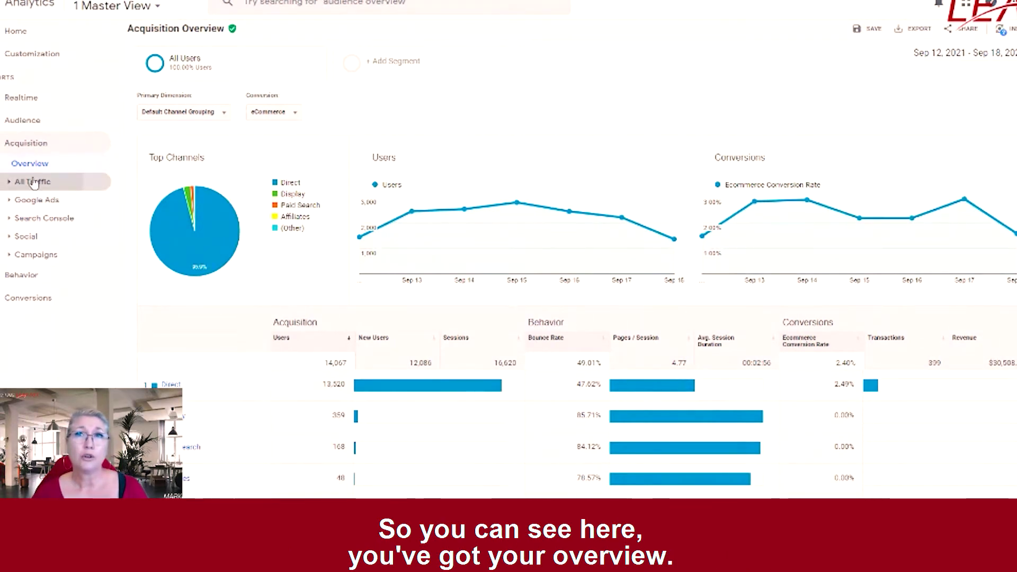
left_click(38, 201)
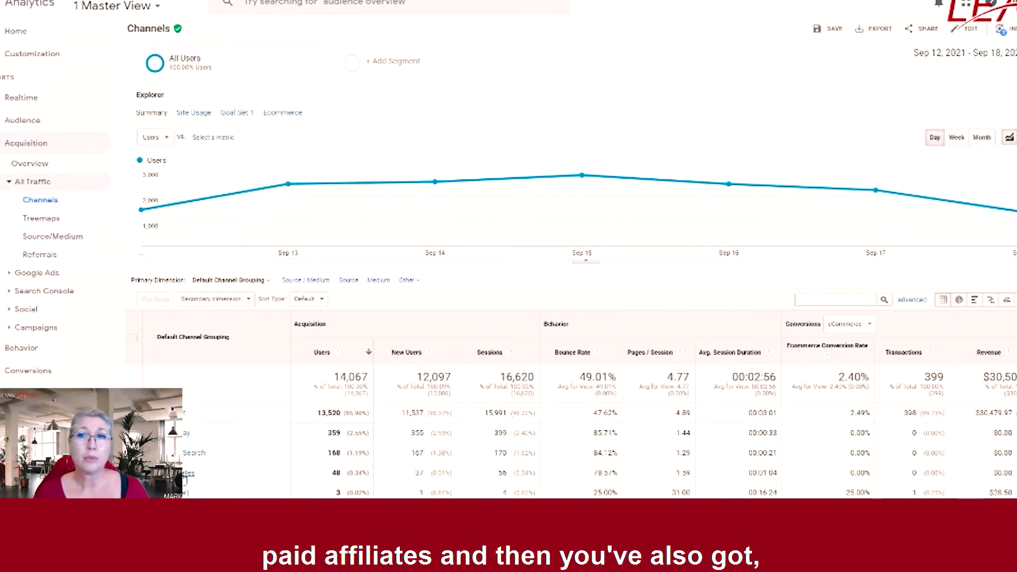
left_click(65, 239)
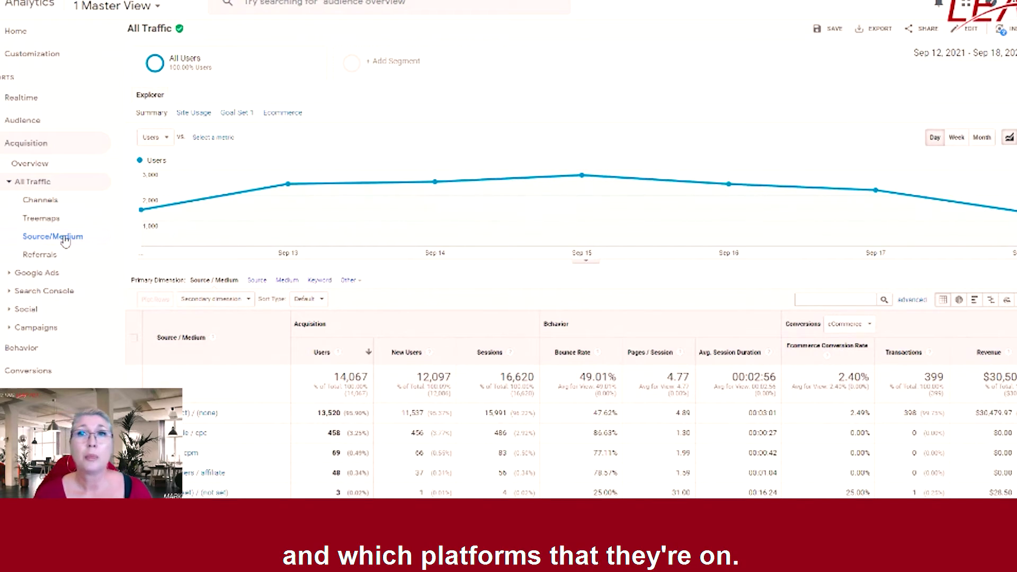
left_click(47, 203)
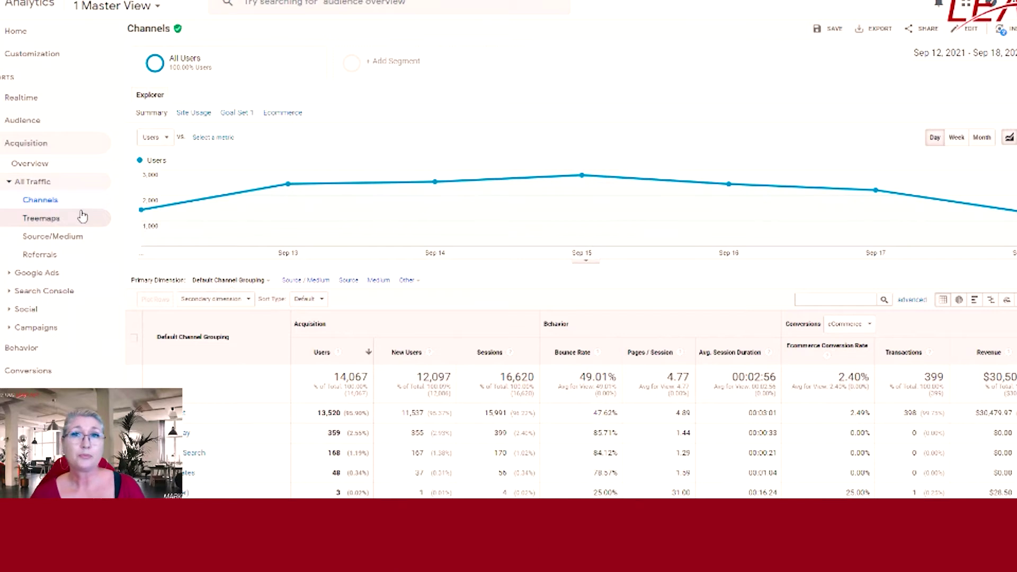
left_click(20, 347)
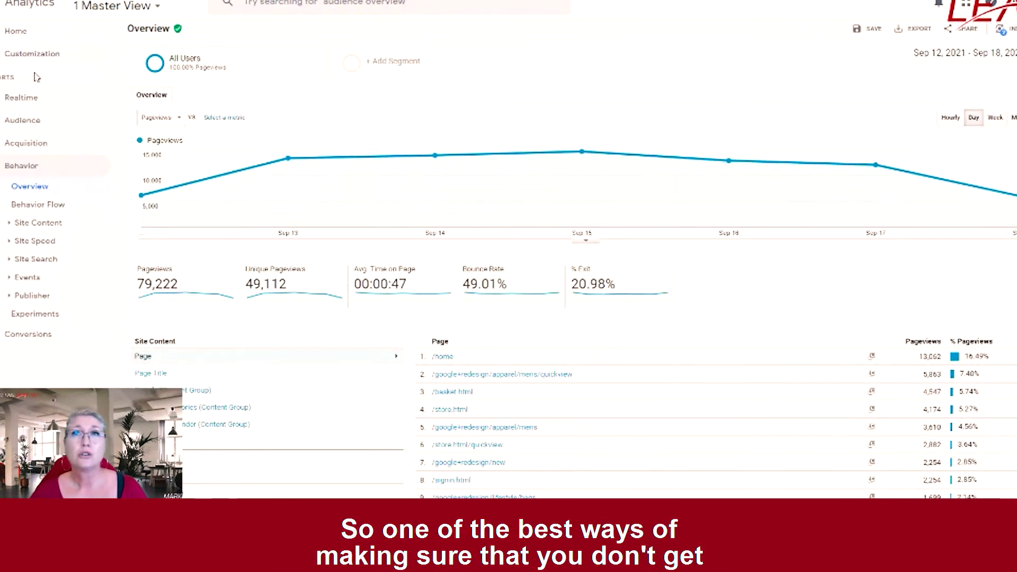
Open the customization Dashboards list and the Saved Reports page
left_click(15, 58)
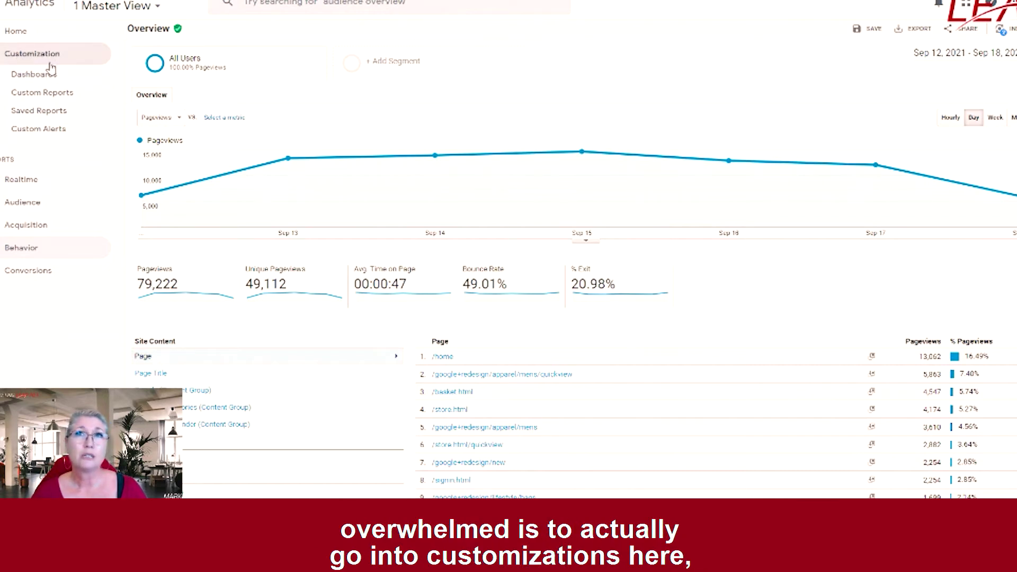
left_click(33, 94)
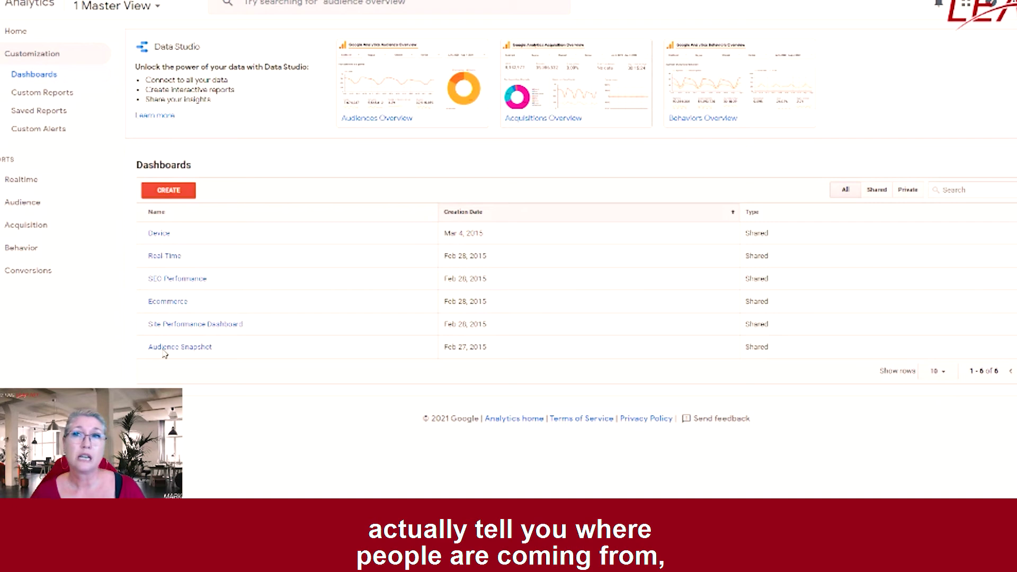
left_click(44, 110)
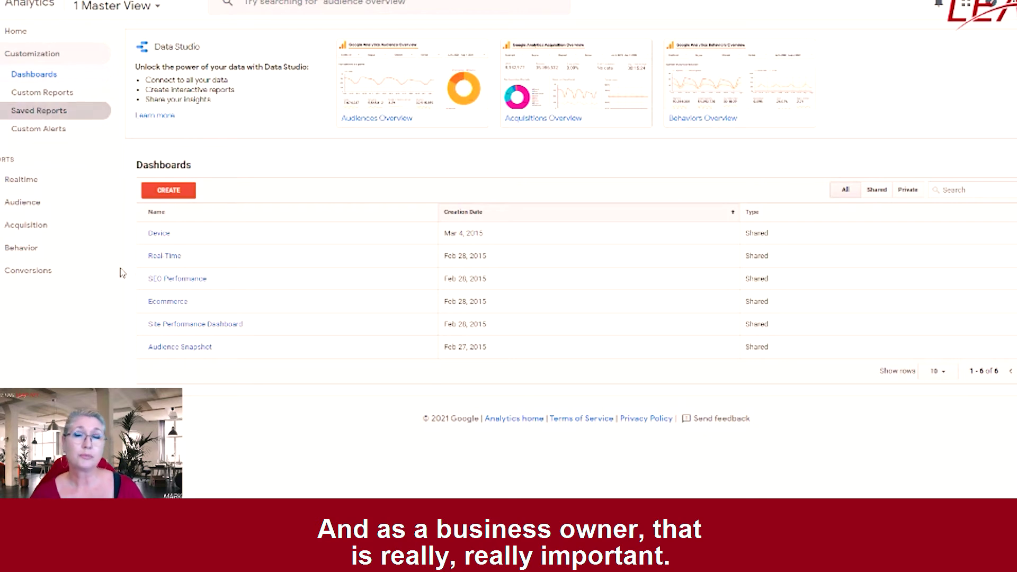
Open the Realtime Overview report to examine current active users, and return to Home
left_click(23, 180)
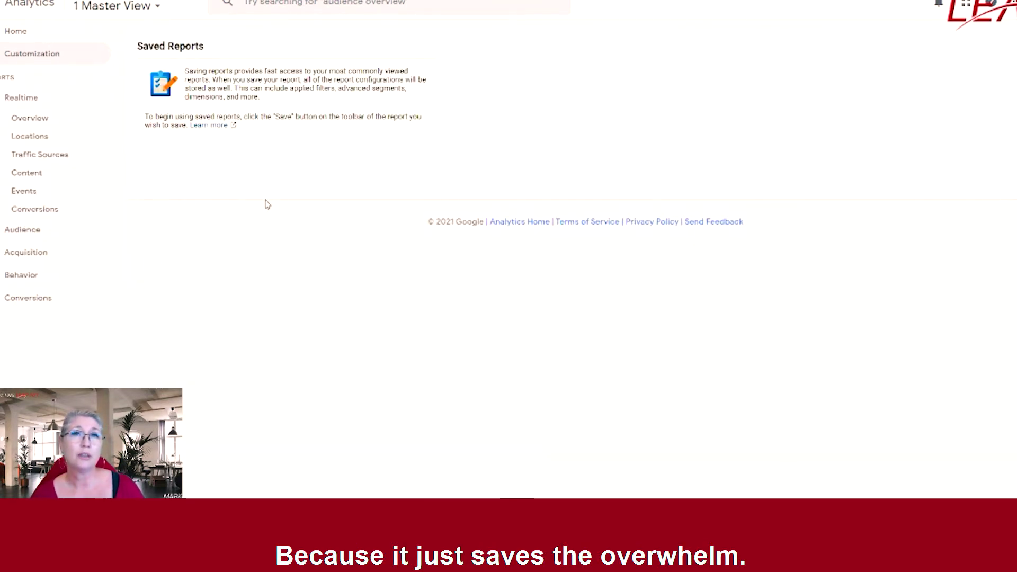
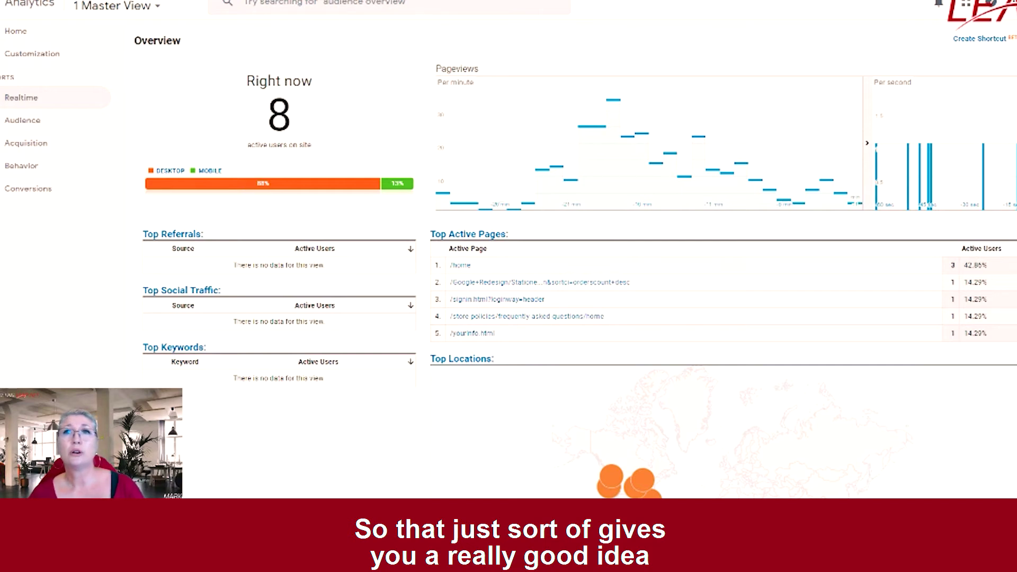
left_click(25, 33)
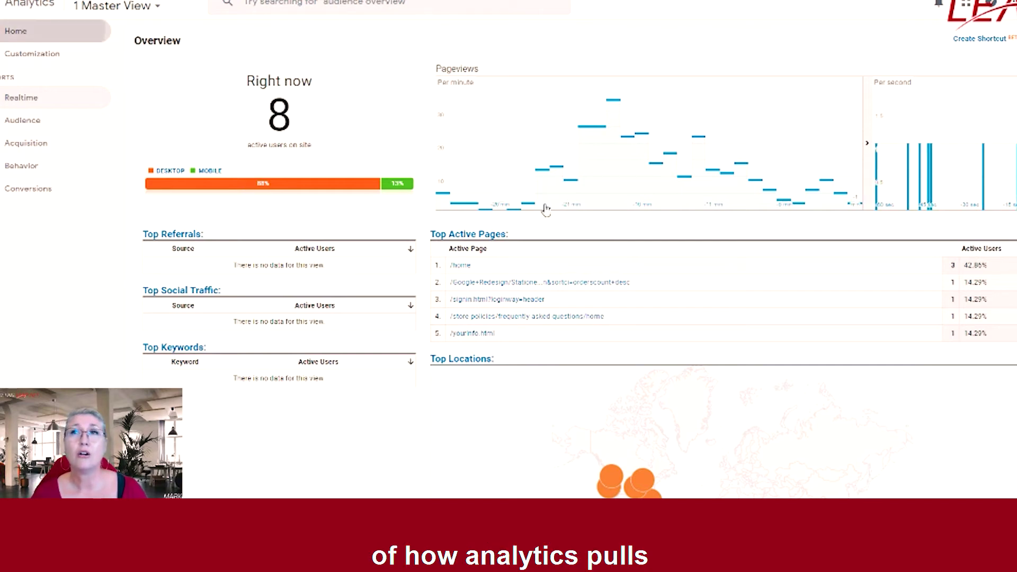
mouse_move(546, 209)
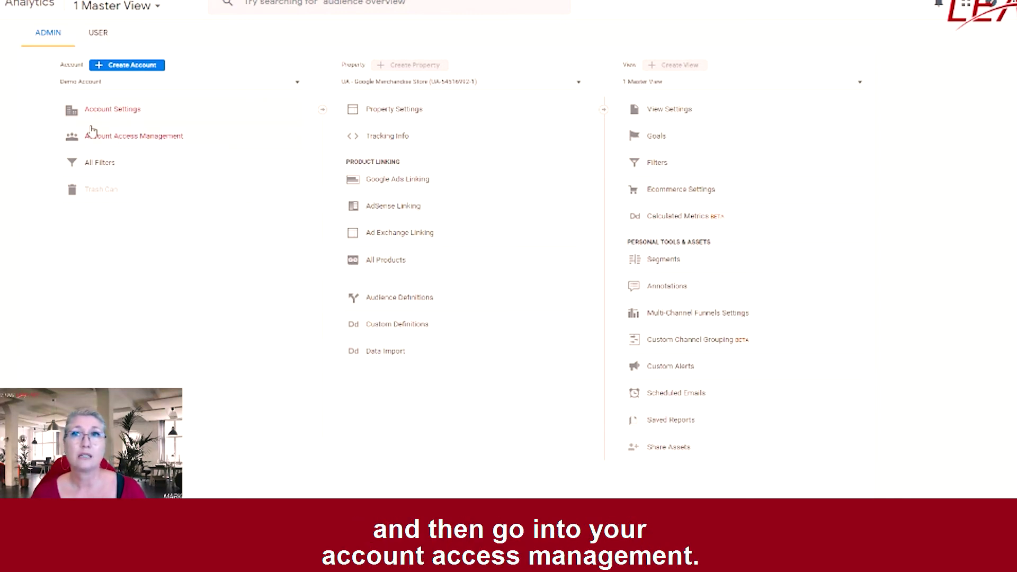
Check the Demo Account's user permissions in Account Access Management, and open the Property Settings of the Google Merchandise Store
left_click(148, 135)
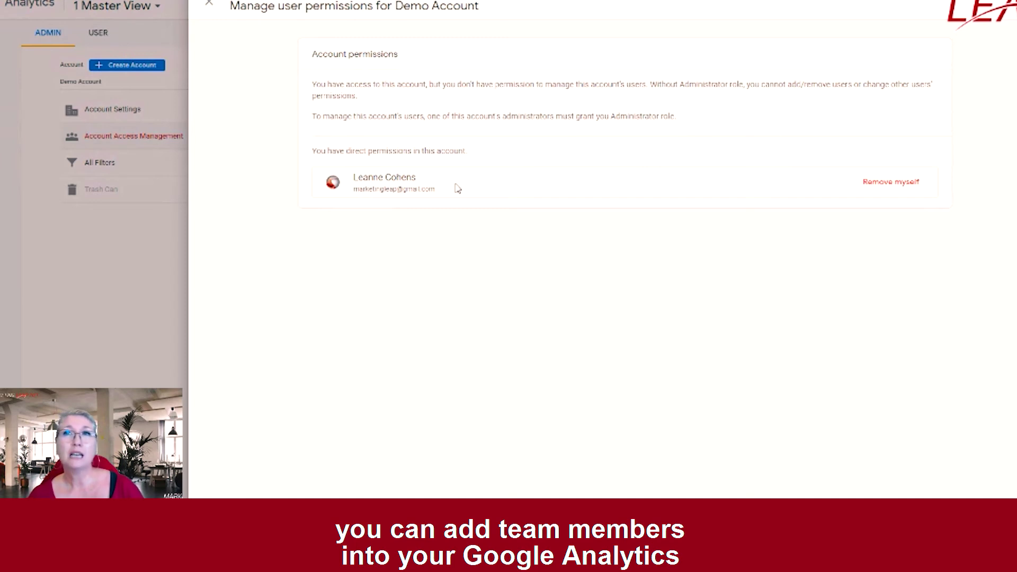
left_click(209, 16)
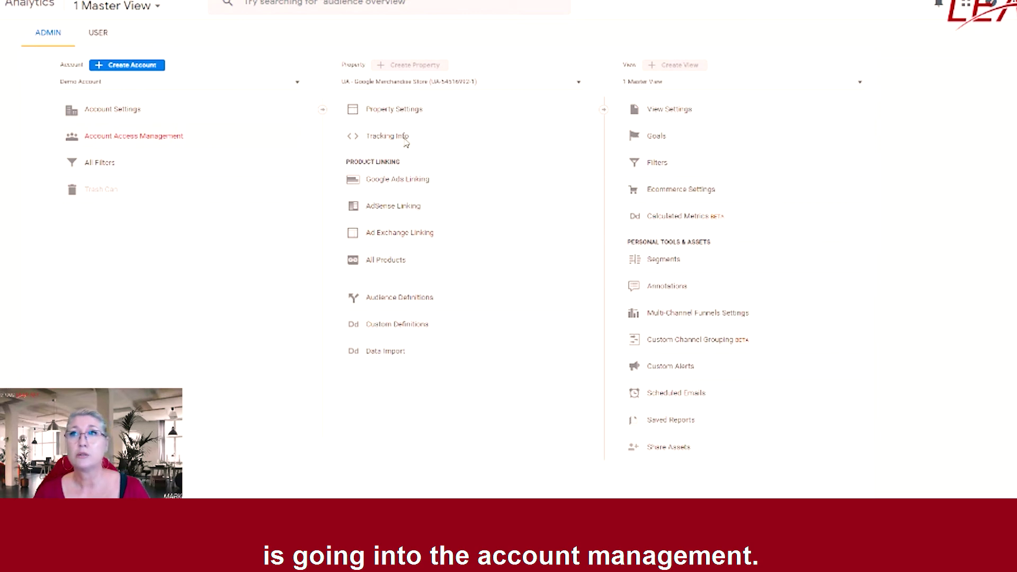
left_click(382, 112)
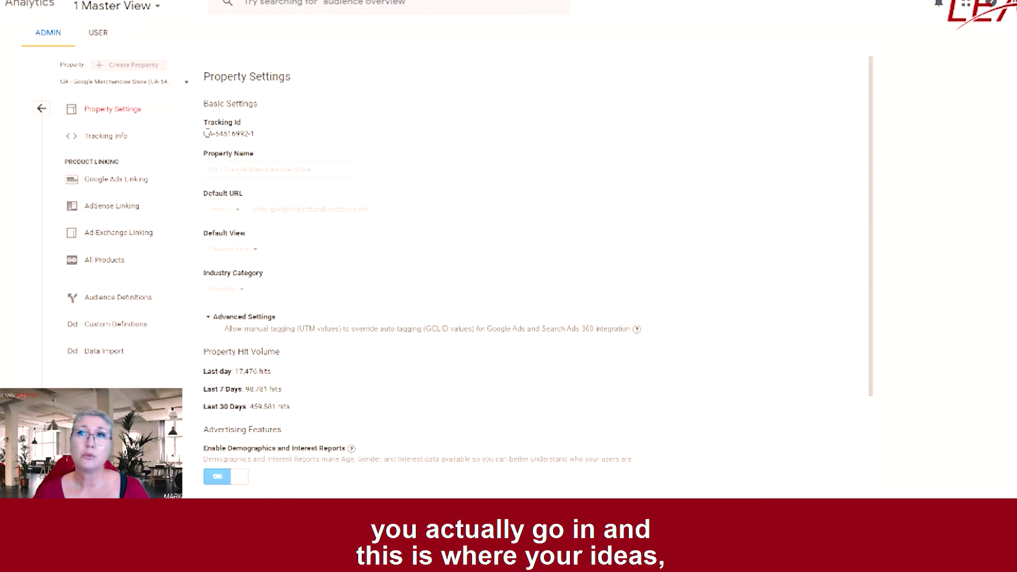
Review the Google Merchandise Store's Property Settings, from the Tracking Id to the advertising, In-Page Analytics, Search Console and User Analysis sections
left_click_drag(205, 134, 259, 151)
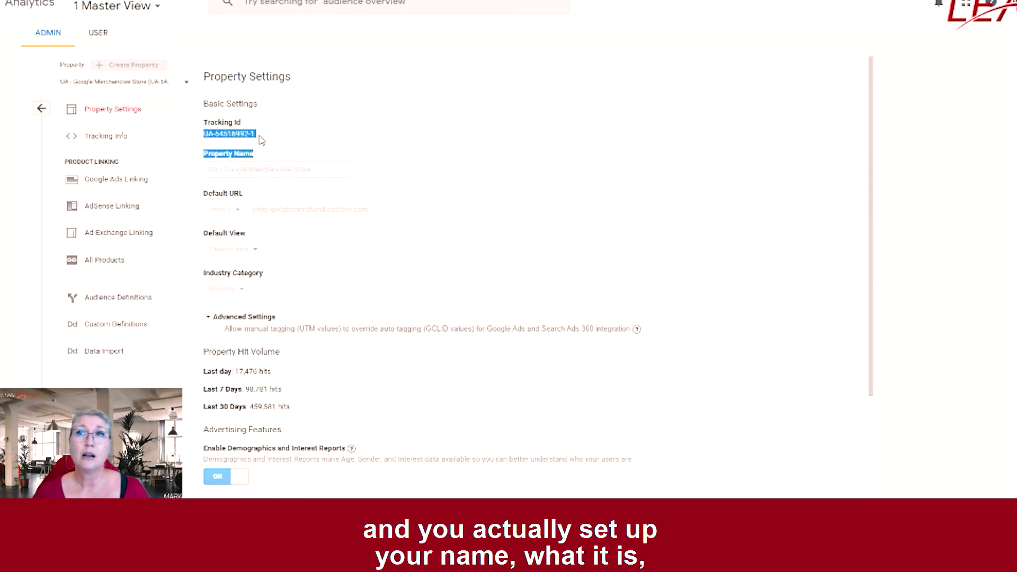
left_click(262, 142)
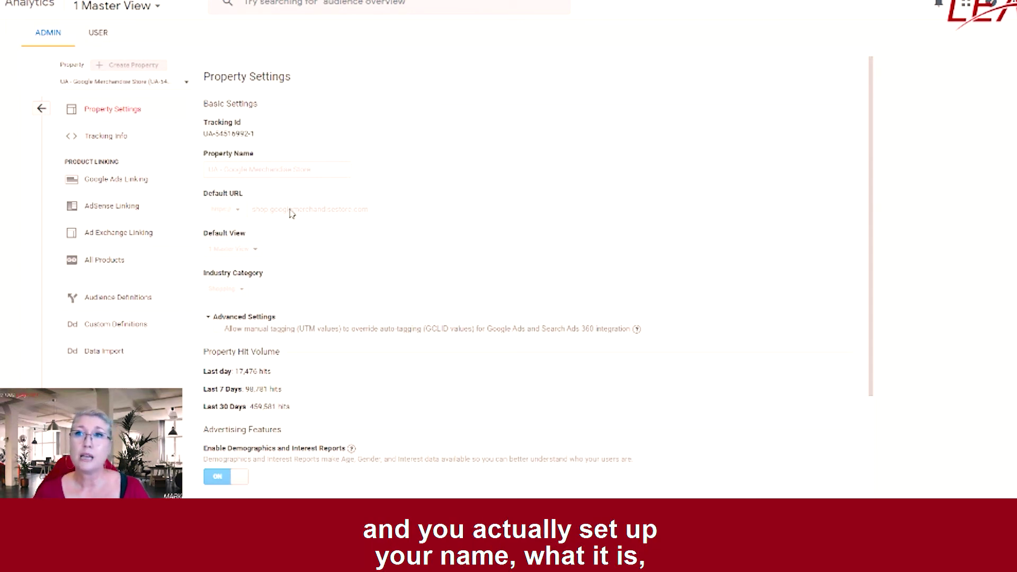
scroll(339, 201, "down", 3)
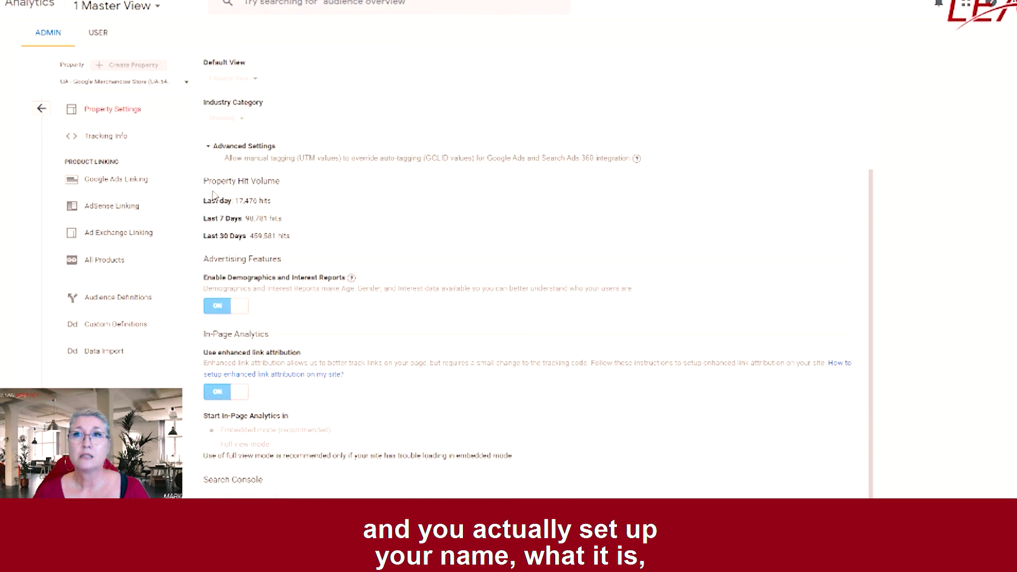
scroll(273, 267, "down", 2)
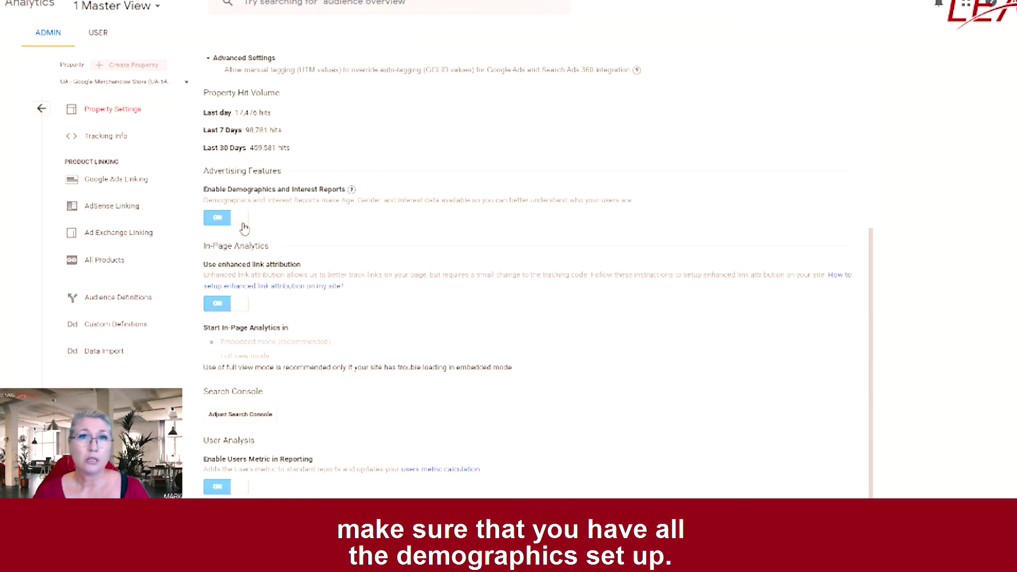
Check the property's Search Console settings and the Goals list of 1 Master View, and return to the Admin overview
left_click(237, 415)
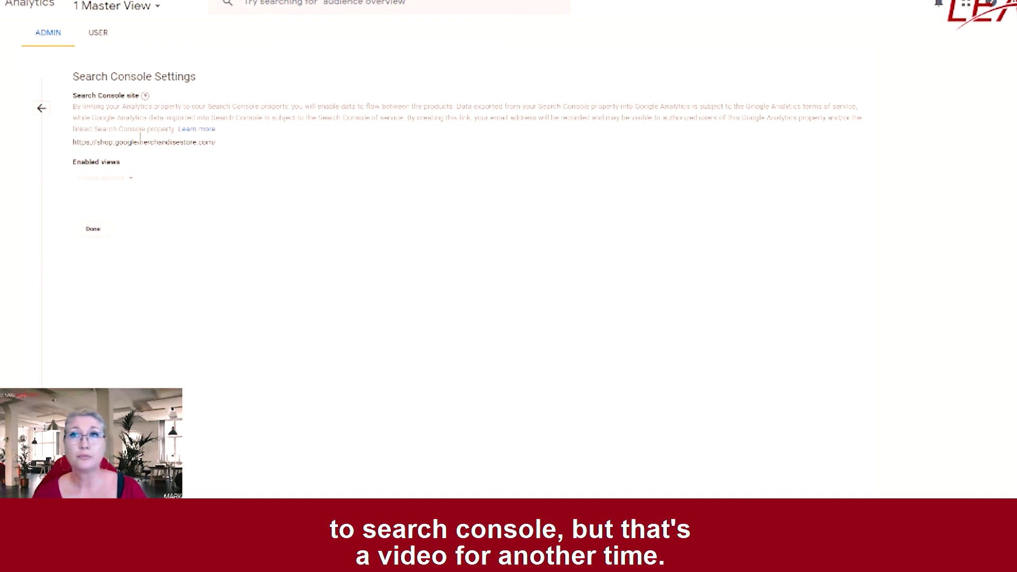
left_click(41, 110)
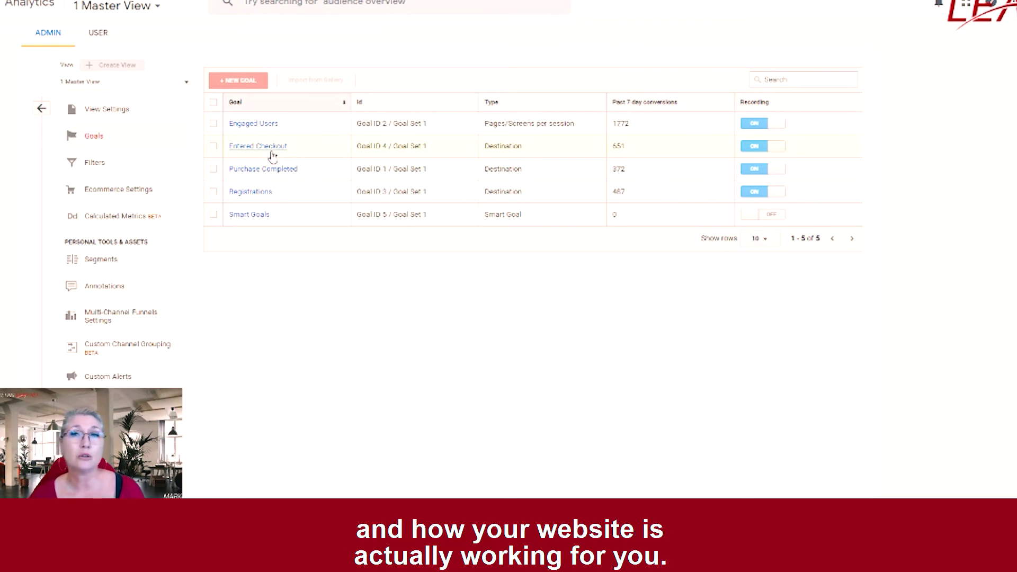
left_click(42, 110)
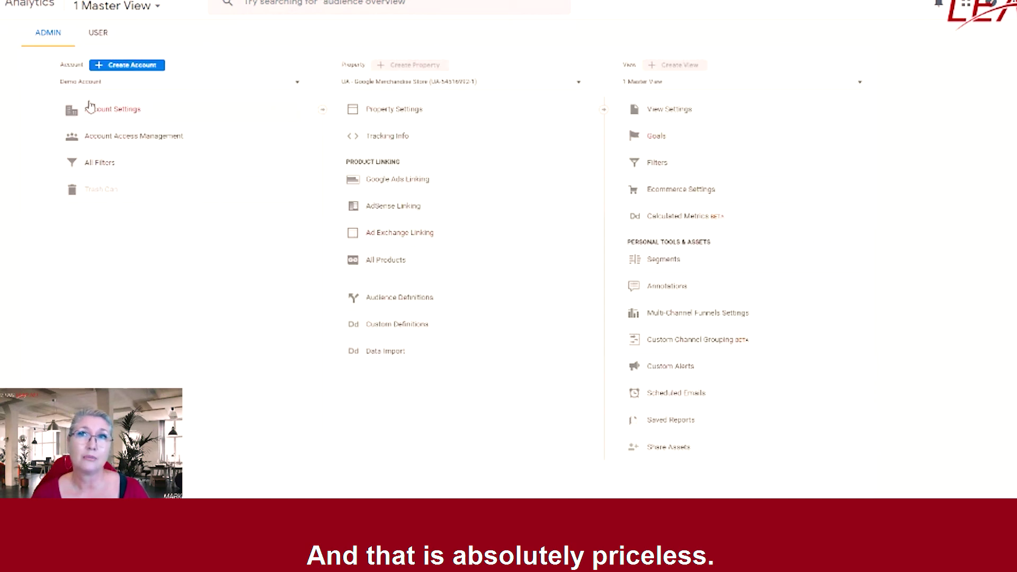
Reopen the Property Settings, check the available properties while keeping UA - Google Merchandise Store selected, and leave the settings
left_click(400, 111)
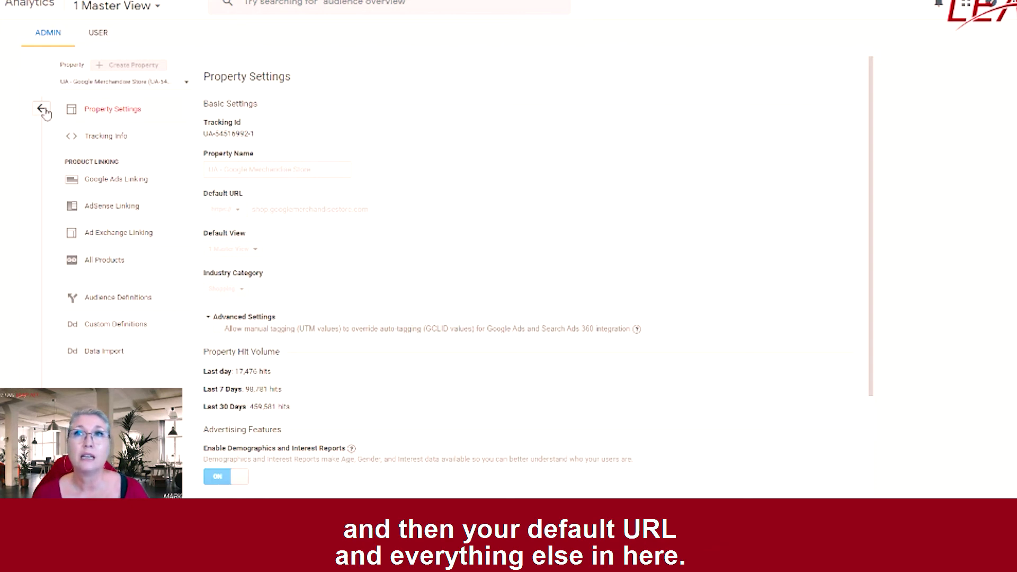
left_click(187, 85)
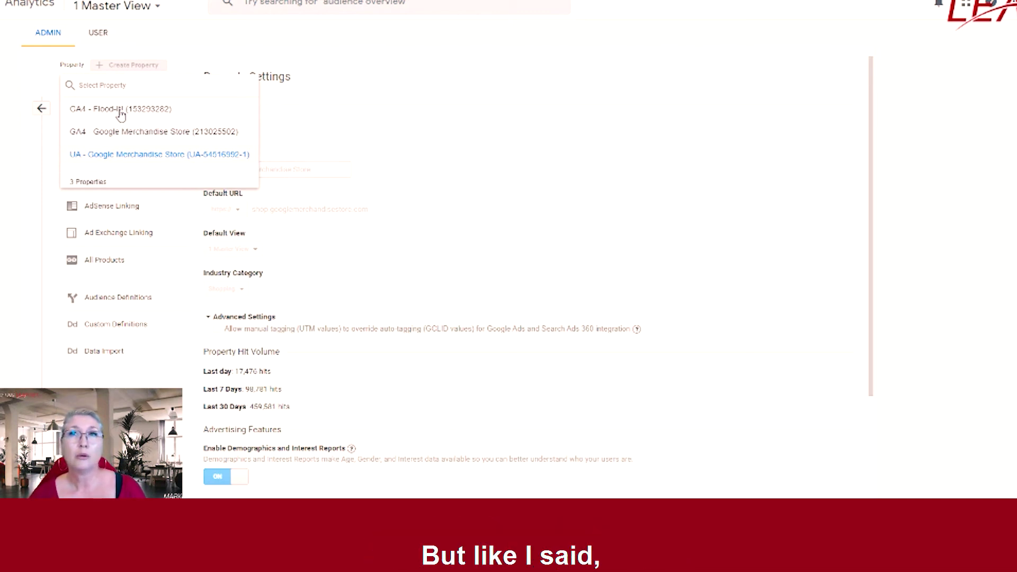
left_click(127, 156)
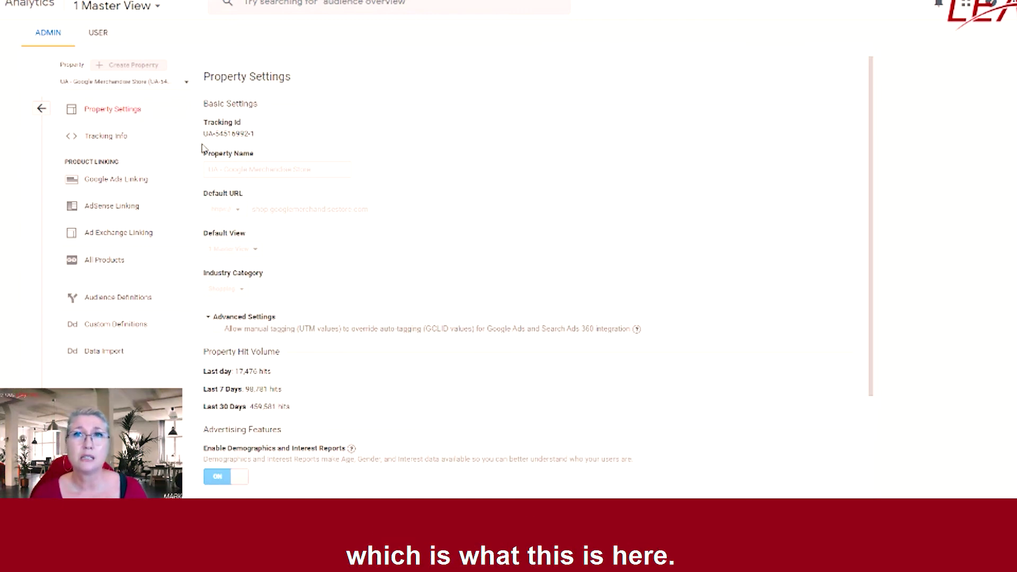
left_click(42, 108)
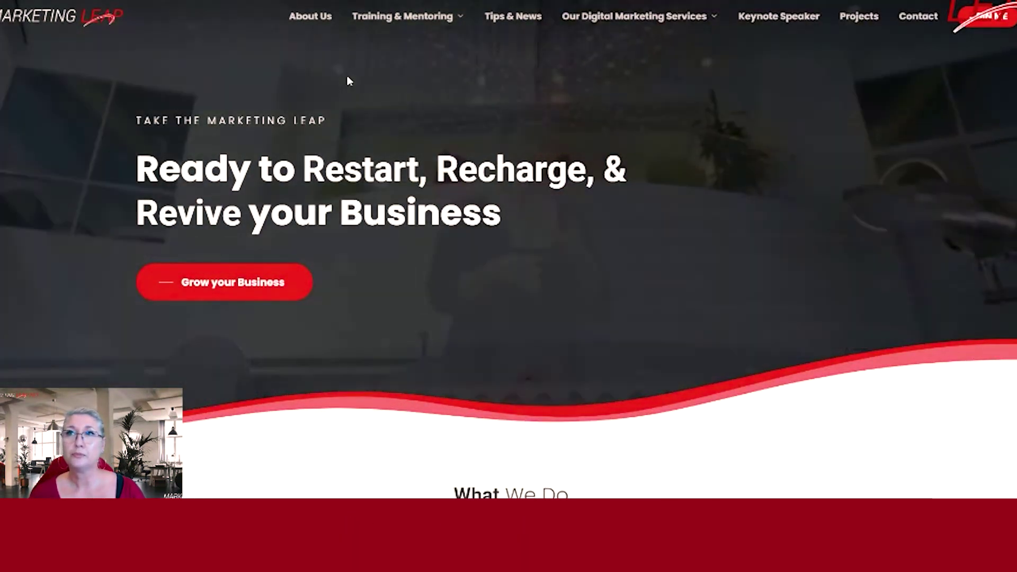
View the page source of the Marketing Leap website and look through it for the Google Analytics tracking code
right_click(348, 78)
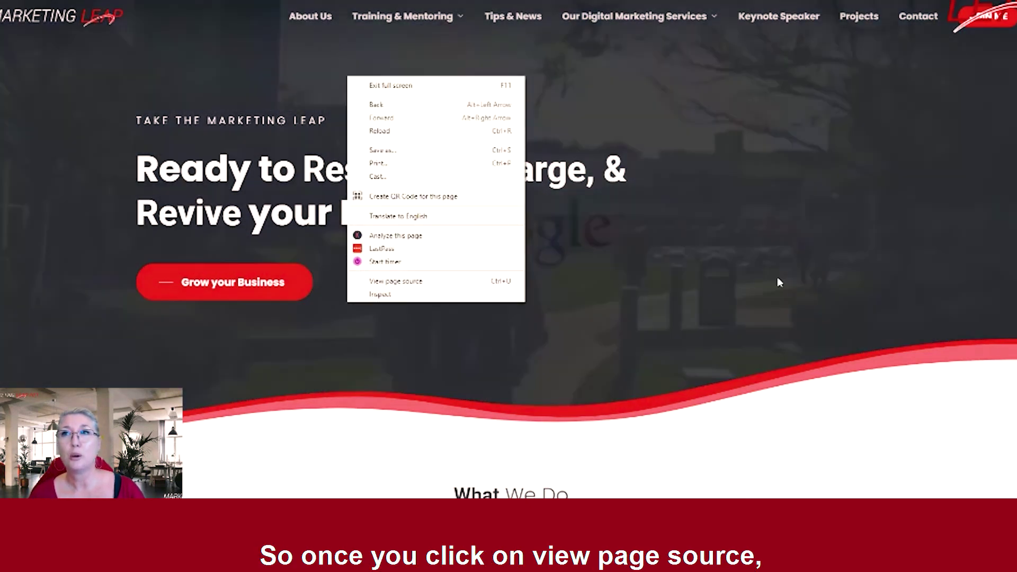
left_click(735, 276)
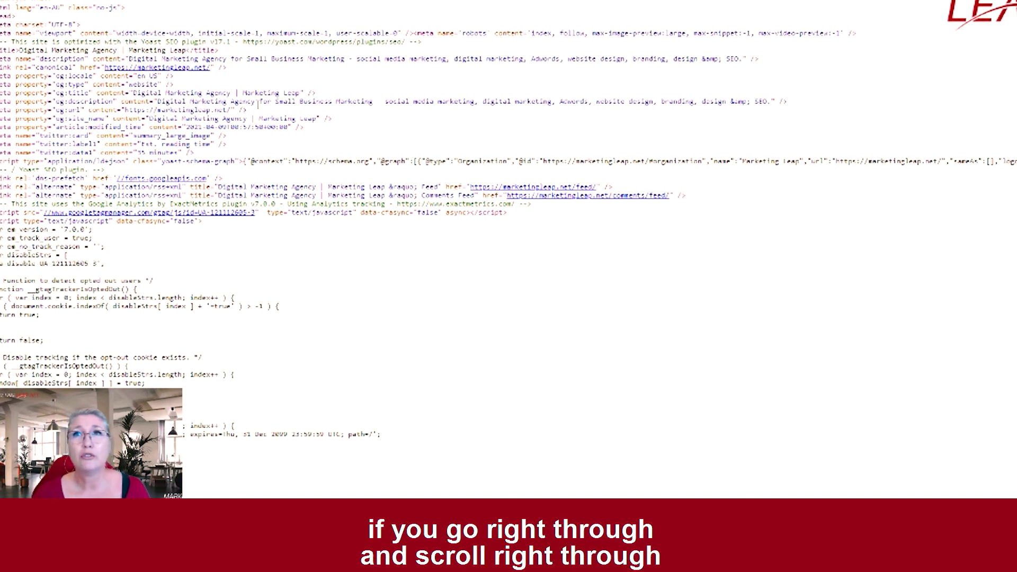
scroll(329, 154, "down", 5)
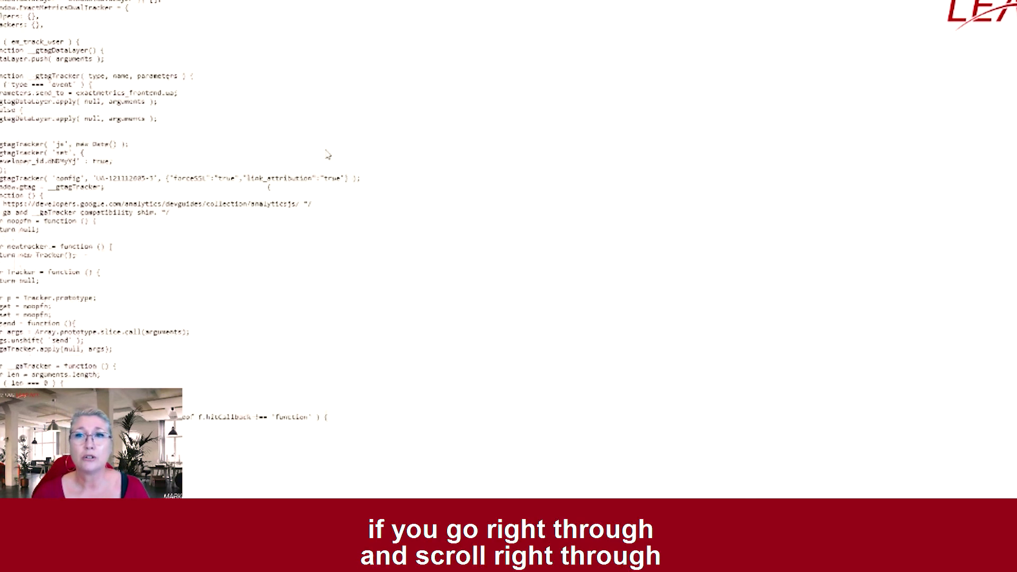
scroll(338, 159, "up", 10)
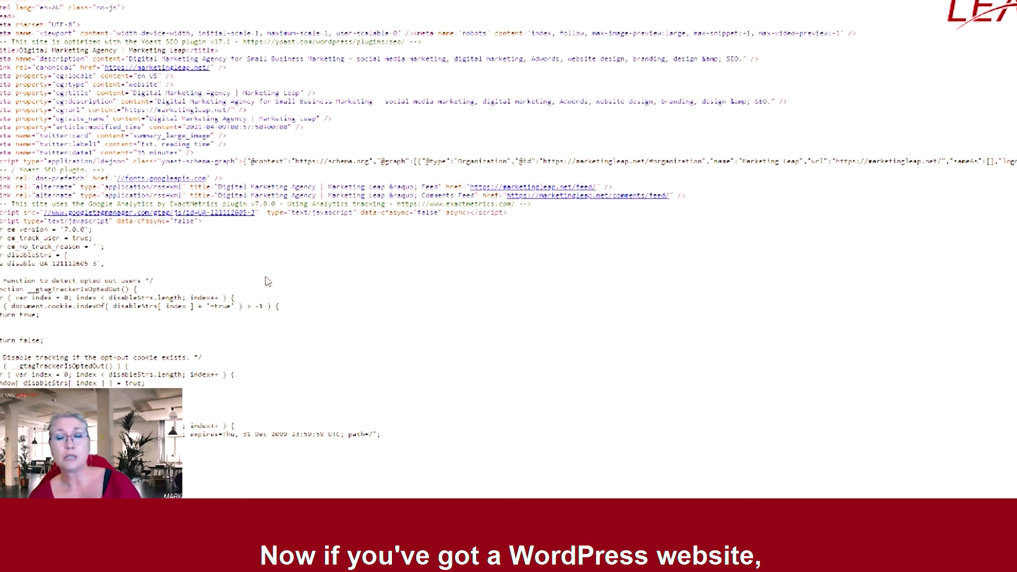
Switch back to Google Analytics and open the Tracking Code page in the property's Tracking Info within Admin
key("ctrl+Tab")
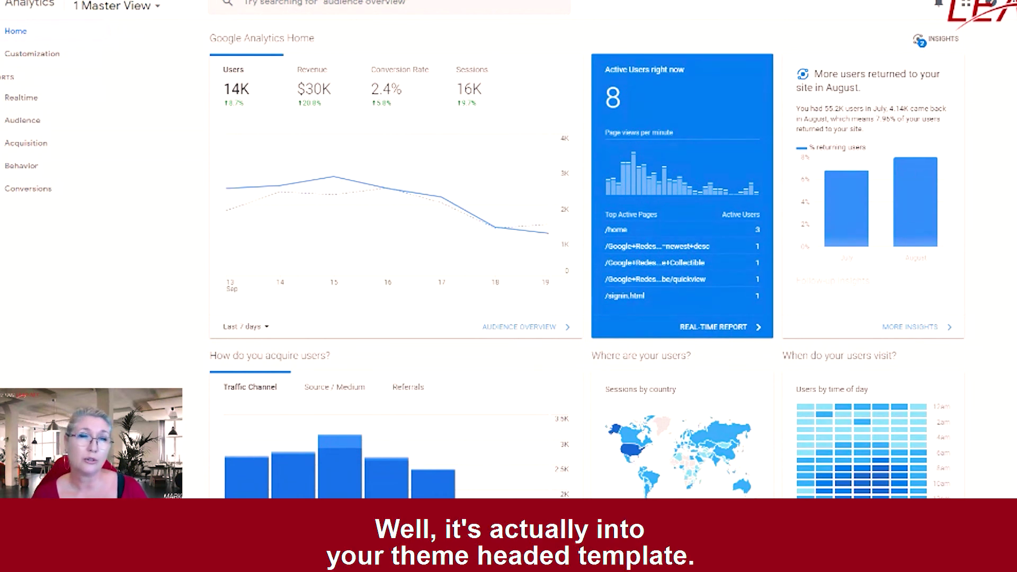
left_click(16, 504)
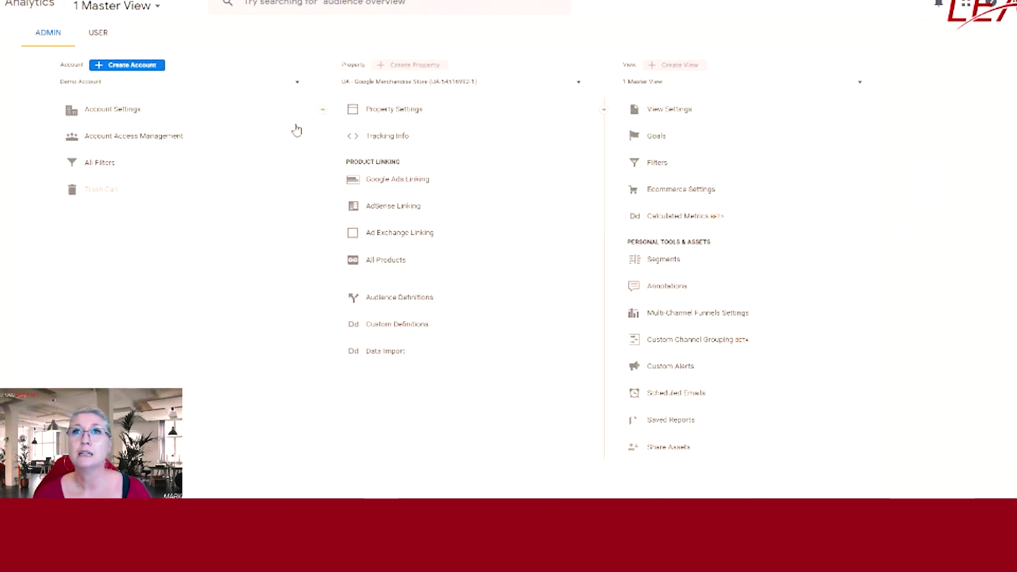
left_click(391, 136)
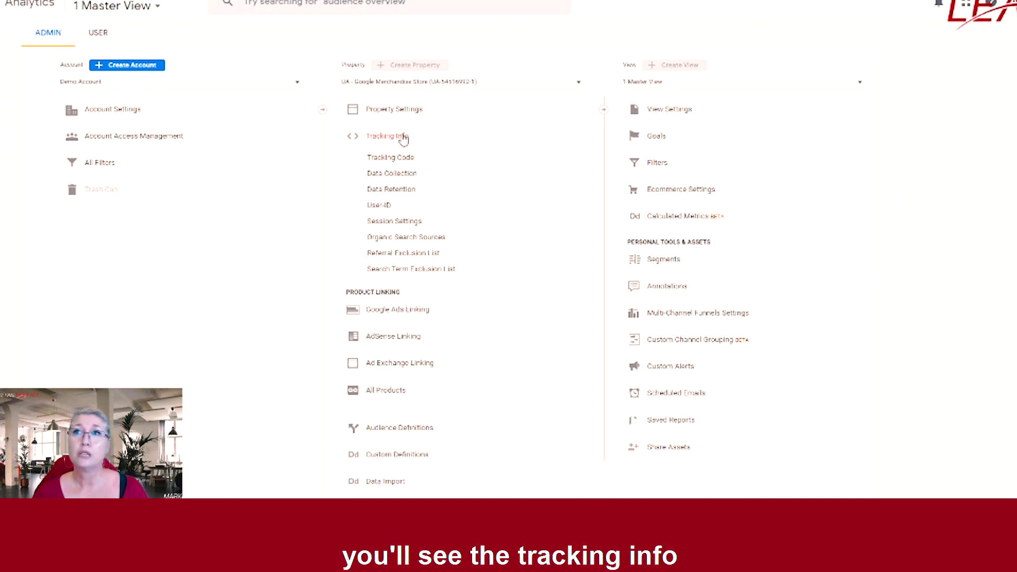
left_click(401, 159)
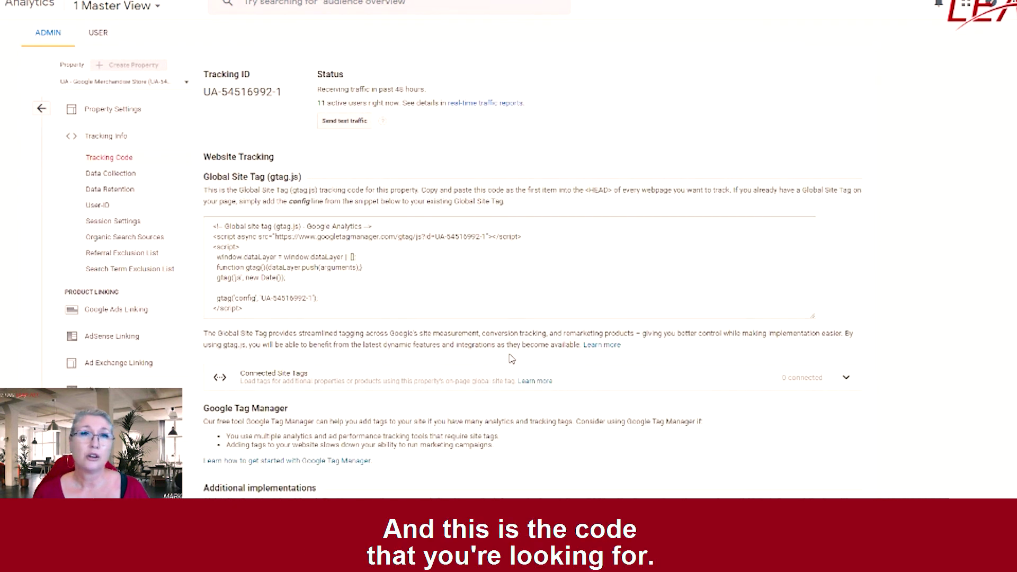
Highlight the tracking ID in the config line and the whole Global Site Tag snippet, and return to the Admin overview
left_click_drag(262, 299, 317, 298)
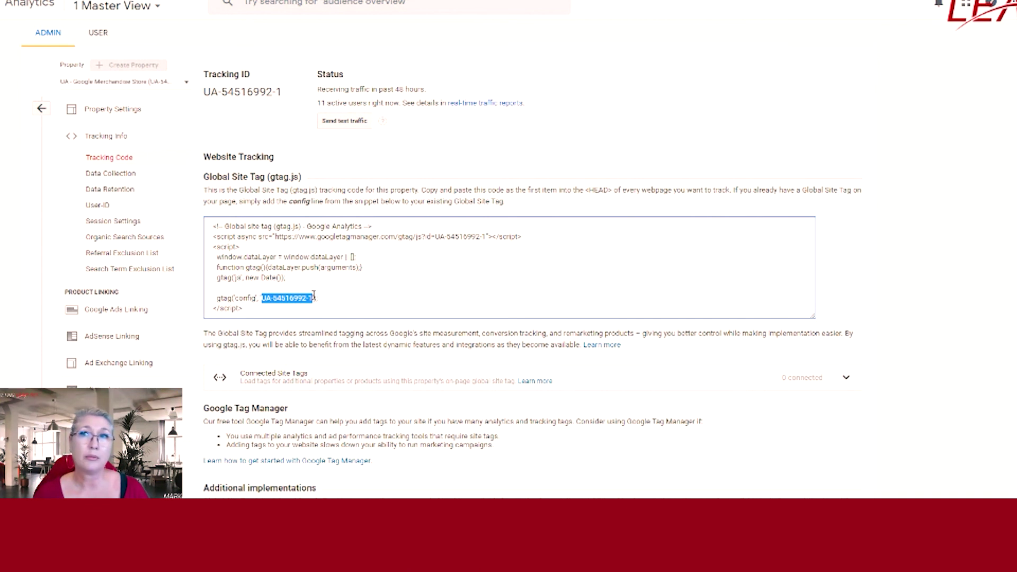
key("ctrl+a")
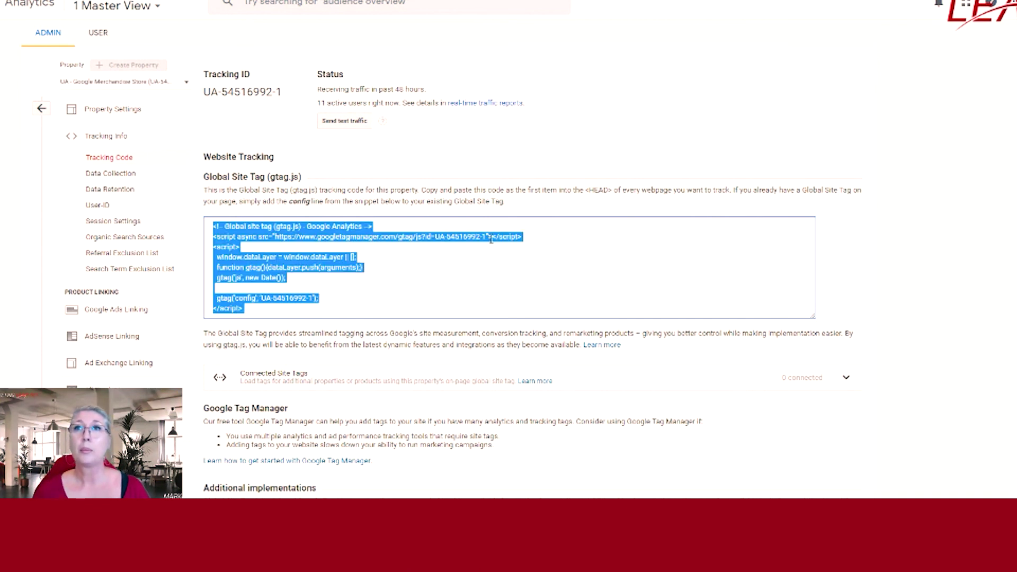
left_click(406, 265)
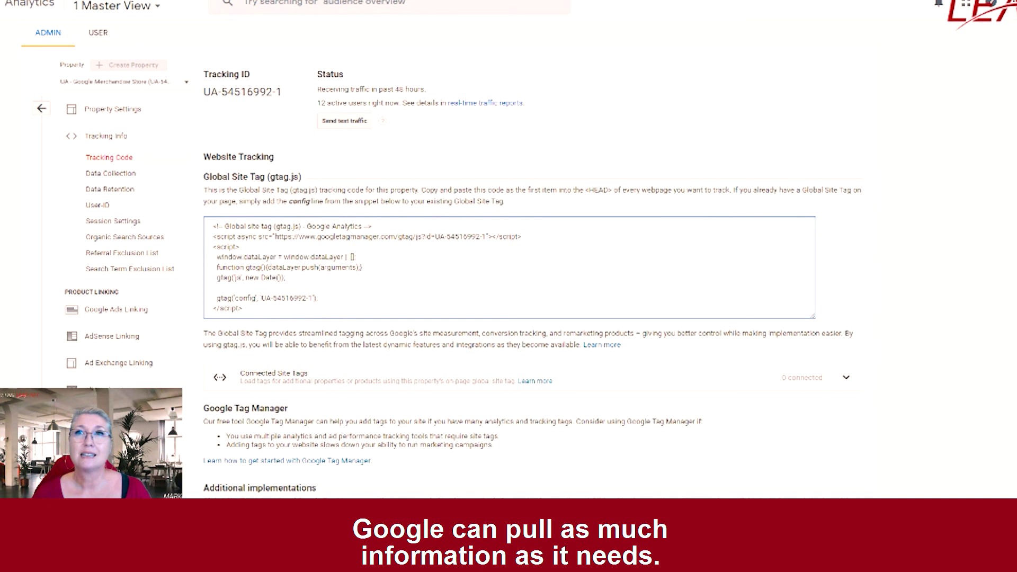
left_click(41, 108)
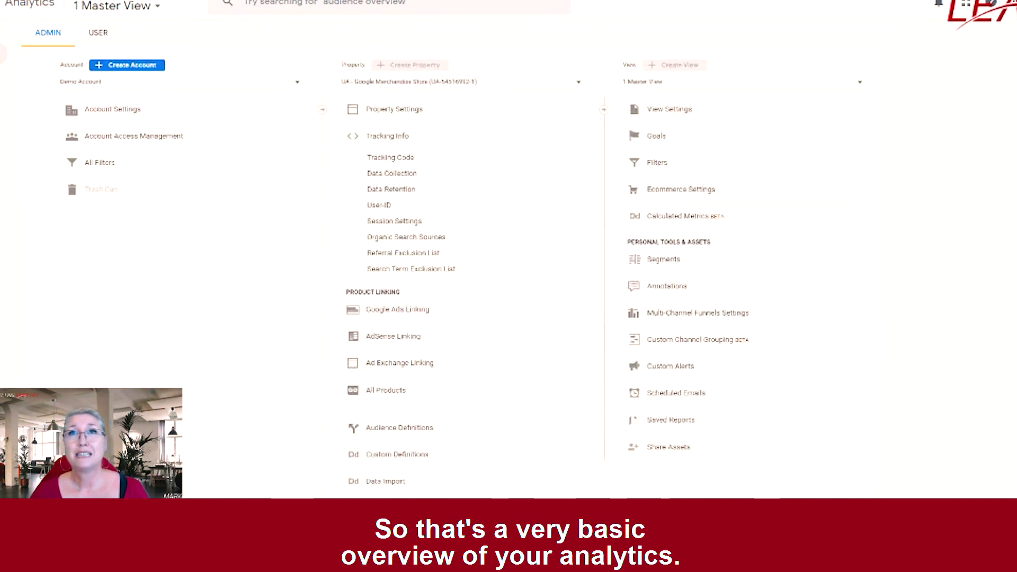
Return to Home and switch to the Demo Account's GA4 - Flood-It! property to show its Reports snapshot
left_click(239, 136)
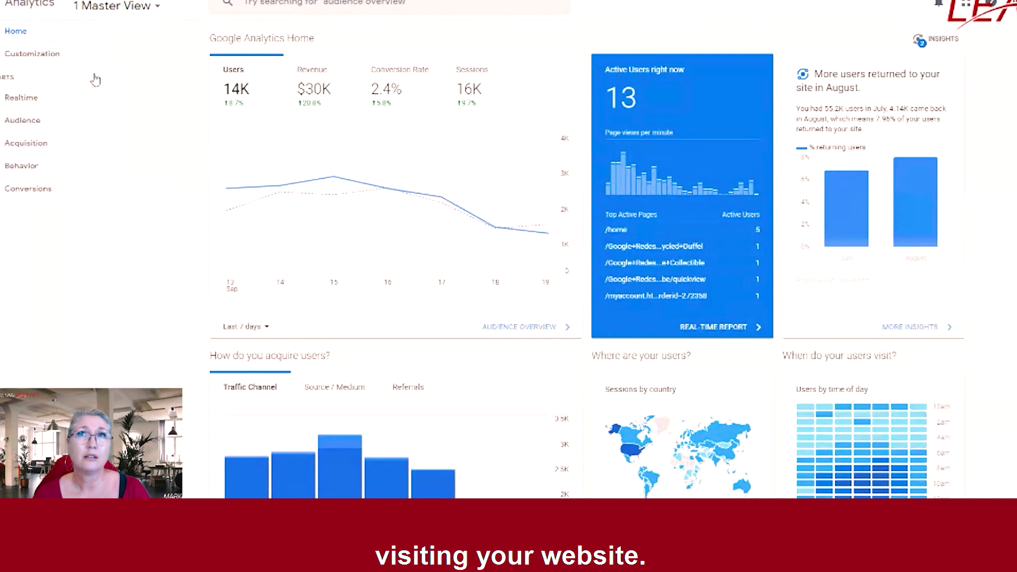
left_click(160, 7)
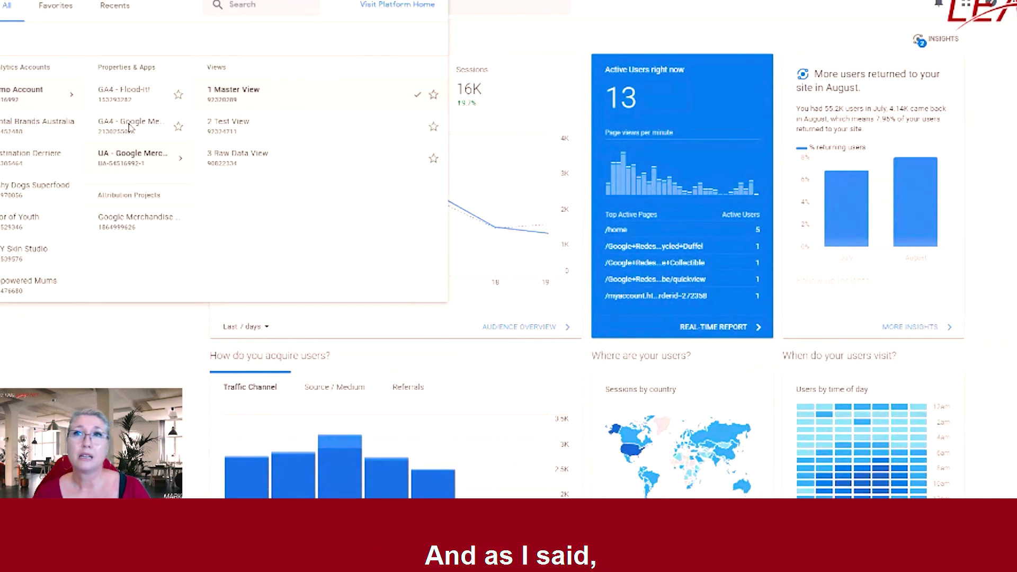
left_click(93, 333)
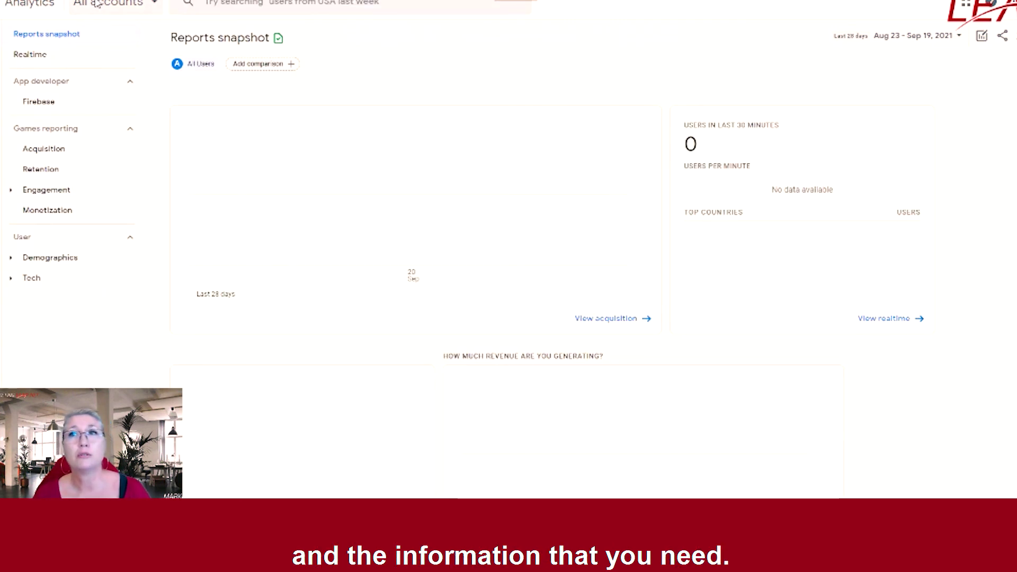
left_click(96, 4)
left_click(102, 100)
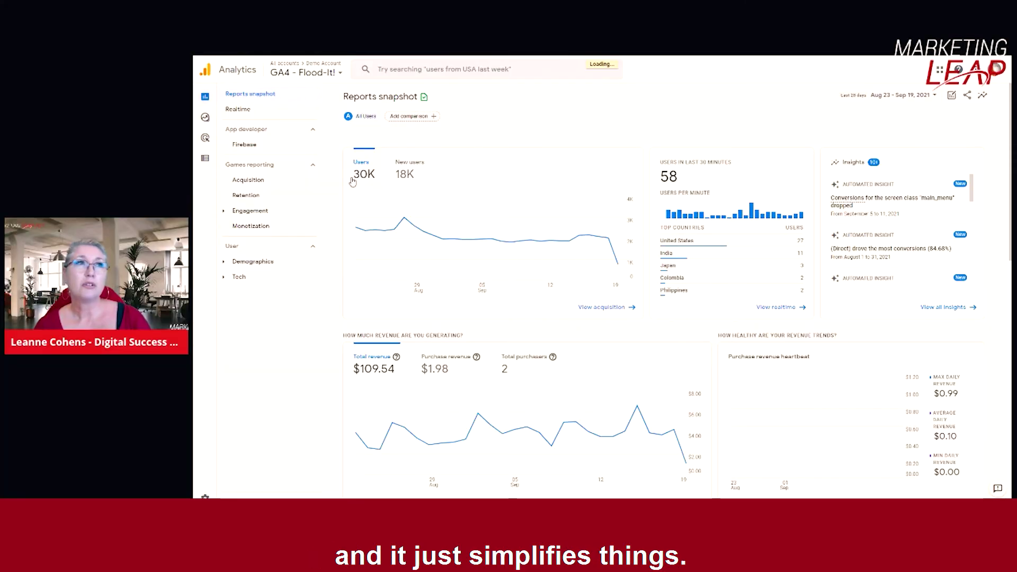